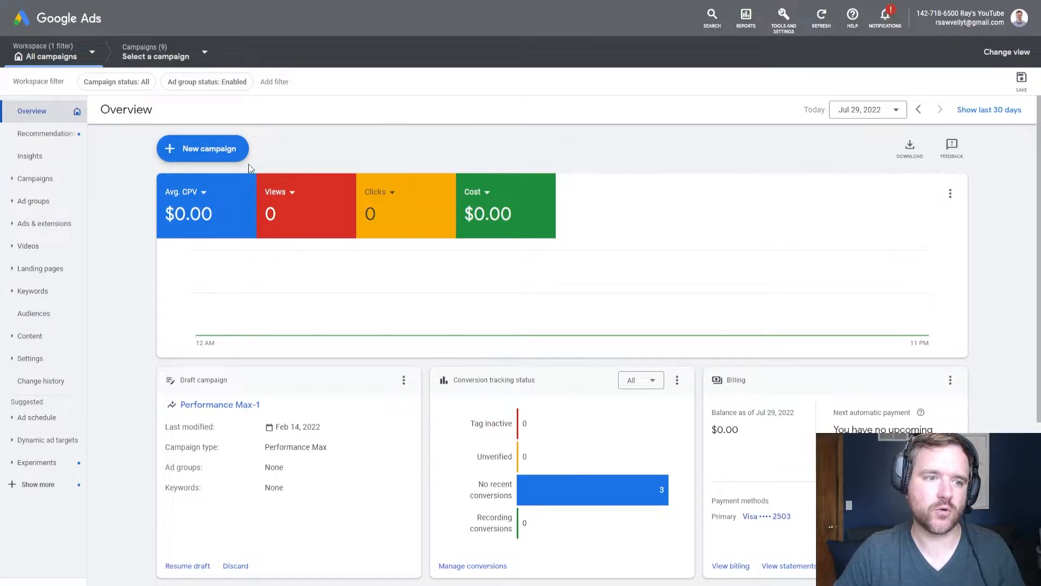
# - Start a new campaign without a goal's guidance and choose Video as the campaign type
pyautogui.click(35, 179)
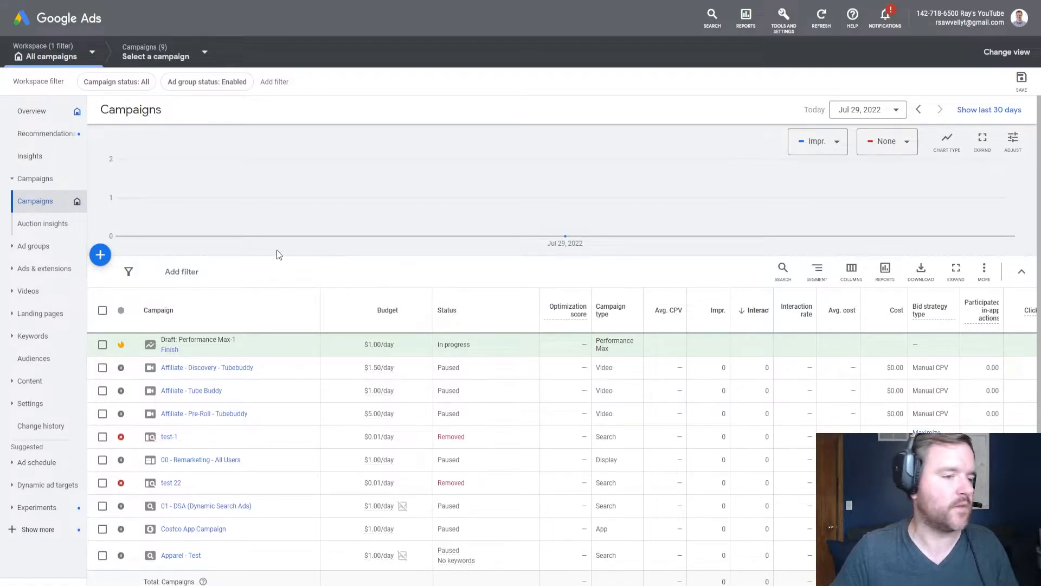
pyautogui.click(100, 254)
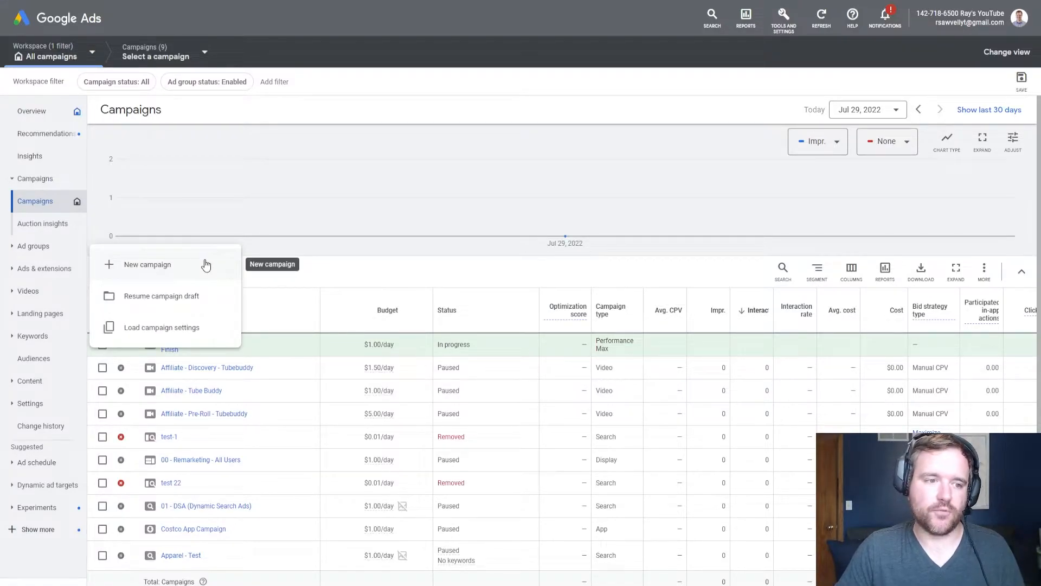
pyautogui.click(201, 264)
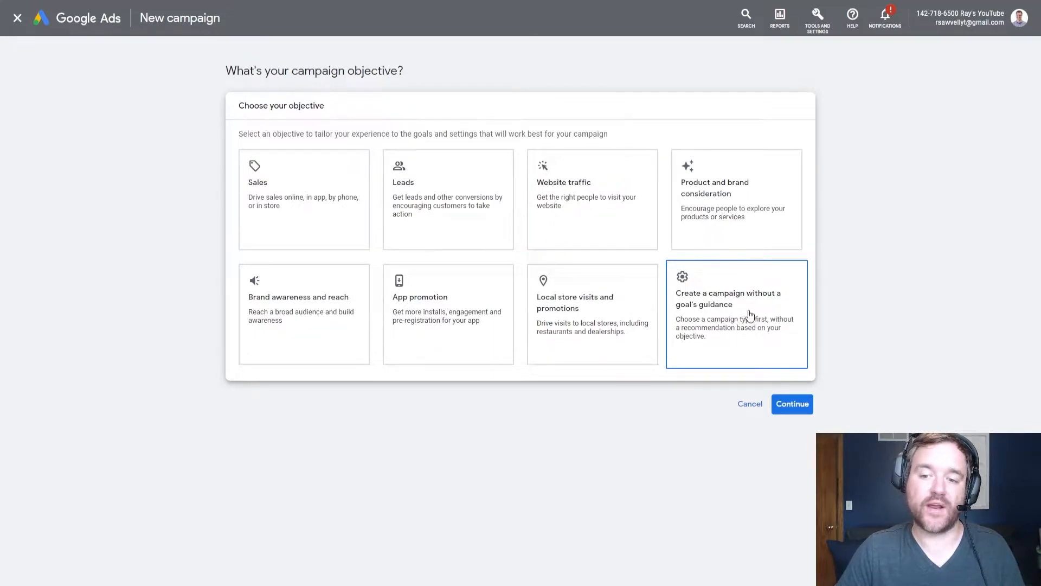
pyautogui.click(727, 307)
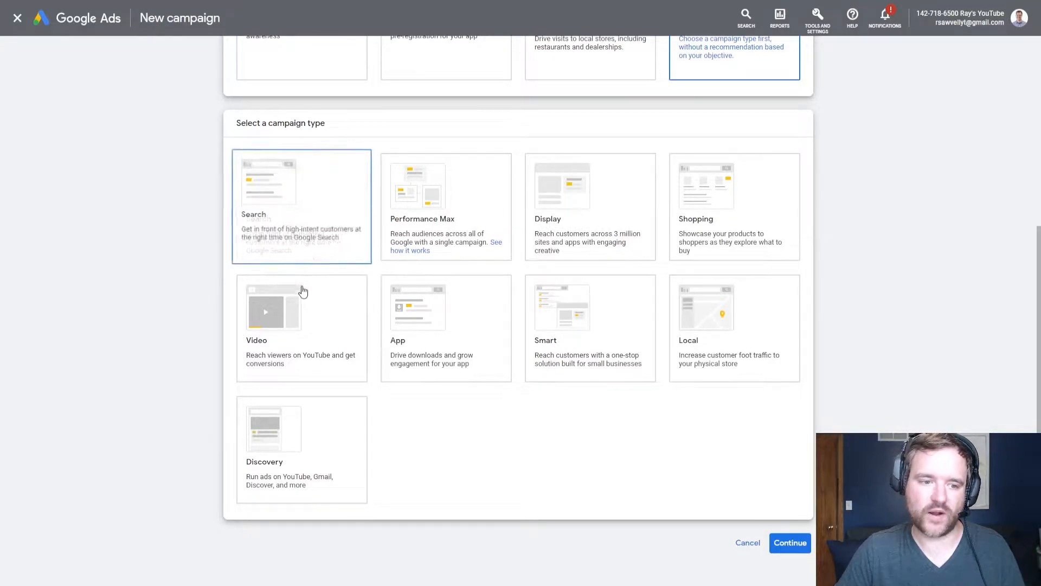
pyautogui.click(326, 304)
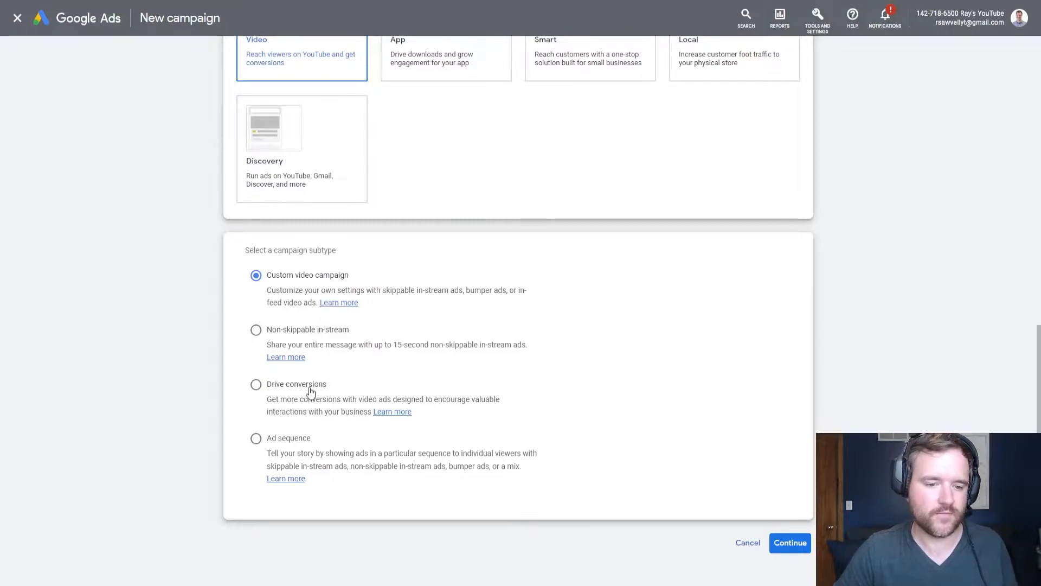
# - Select the Custom video campaign subtype and continue to the campaign settings
pyautogui.click(255, 384)
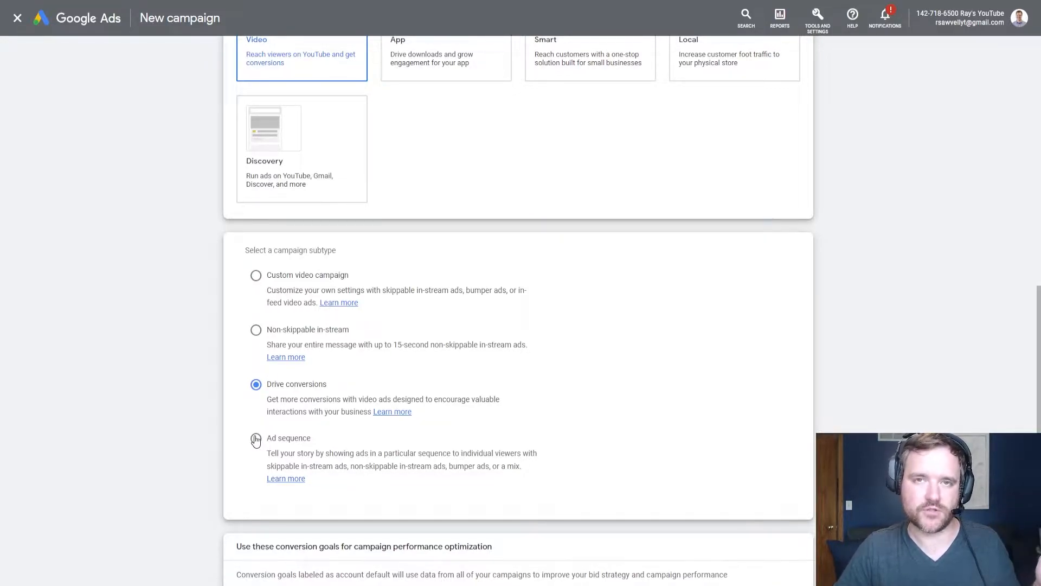
pyautogui.click(256, 278)
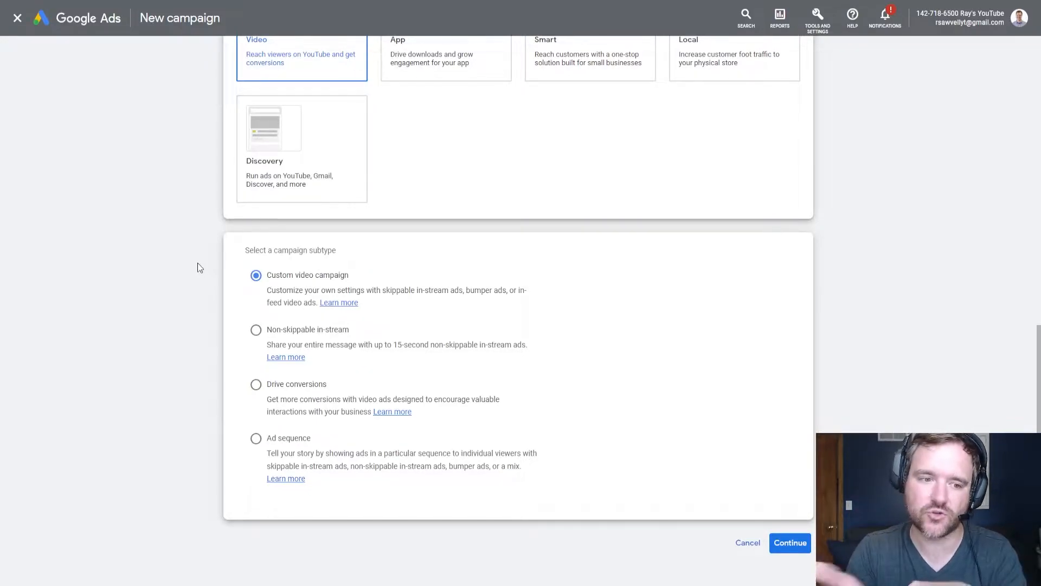
pyautogui.click(790, 545)
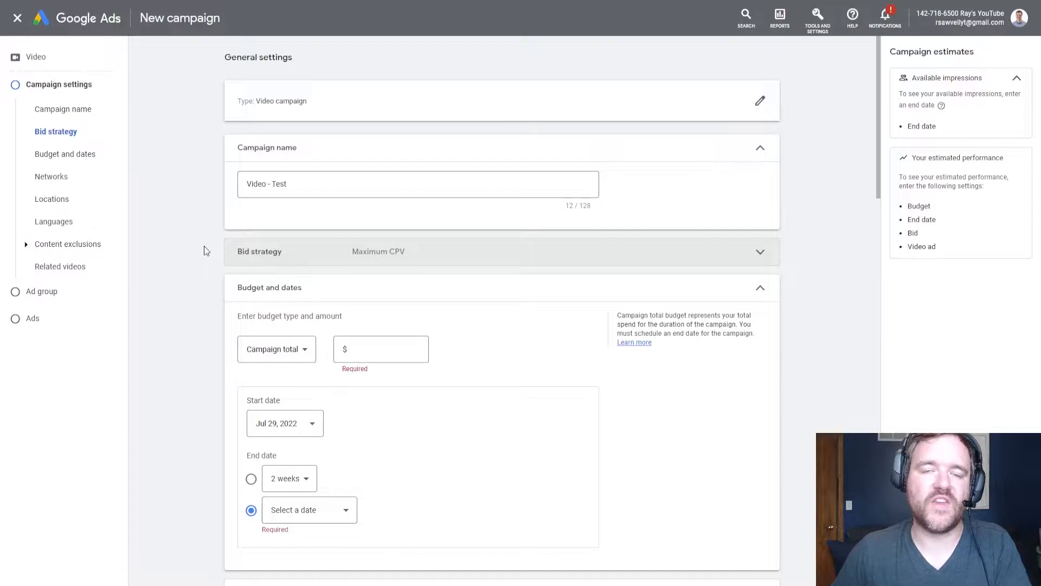
# - Review the available bid strategies for the campaign and keep Maximum CPV
pyautogui.click(267, 251)
pyautogui.click(275, 304)
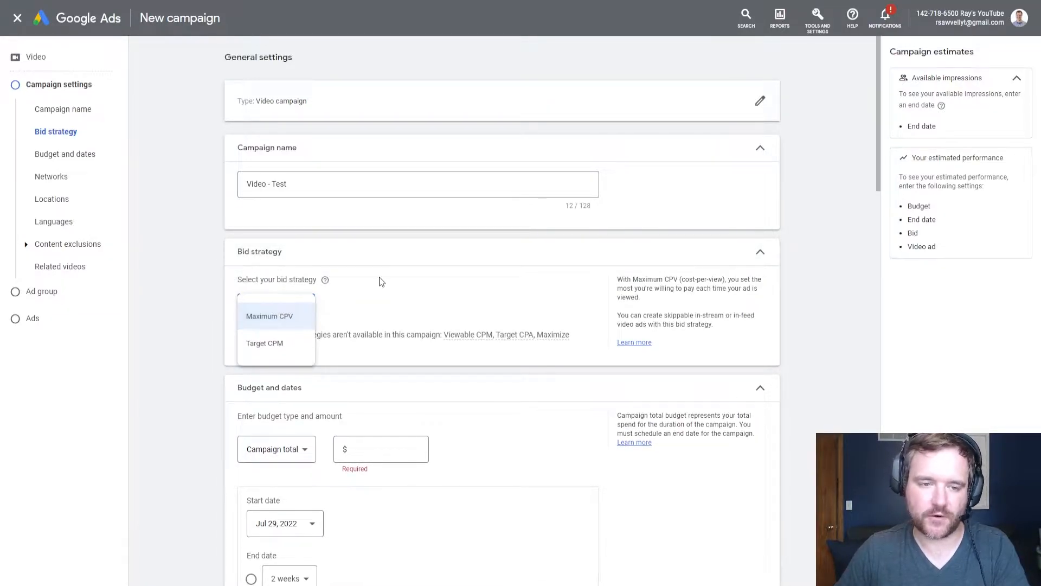
pyautogui.click(437, 298)
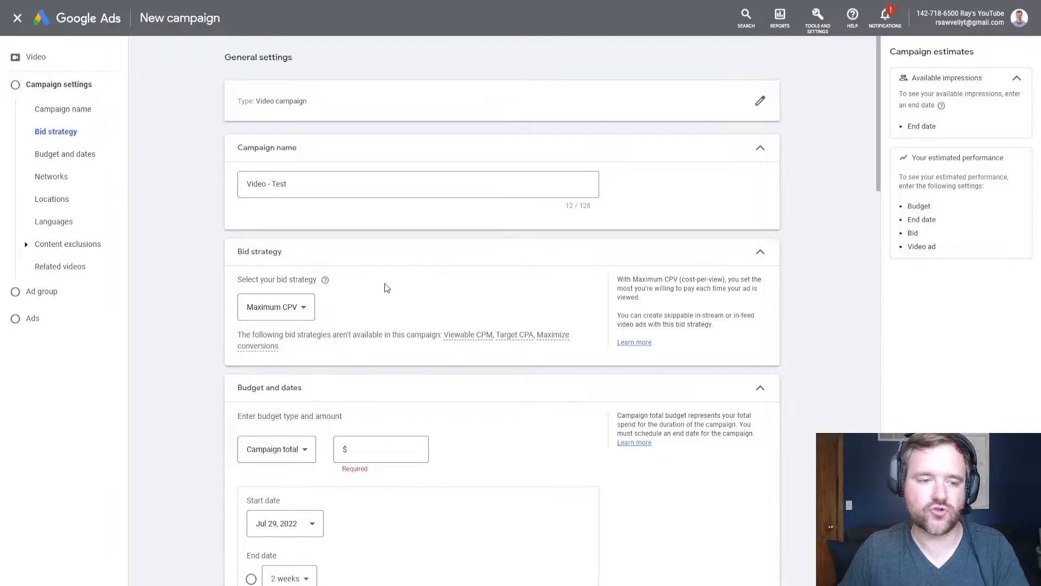
pyautogui.click(297, 309)
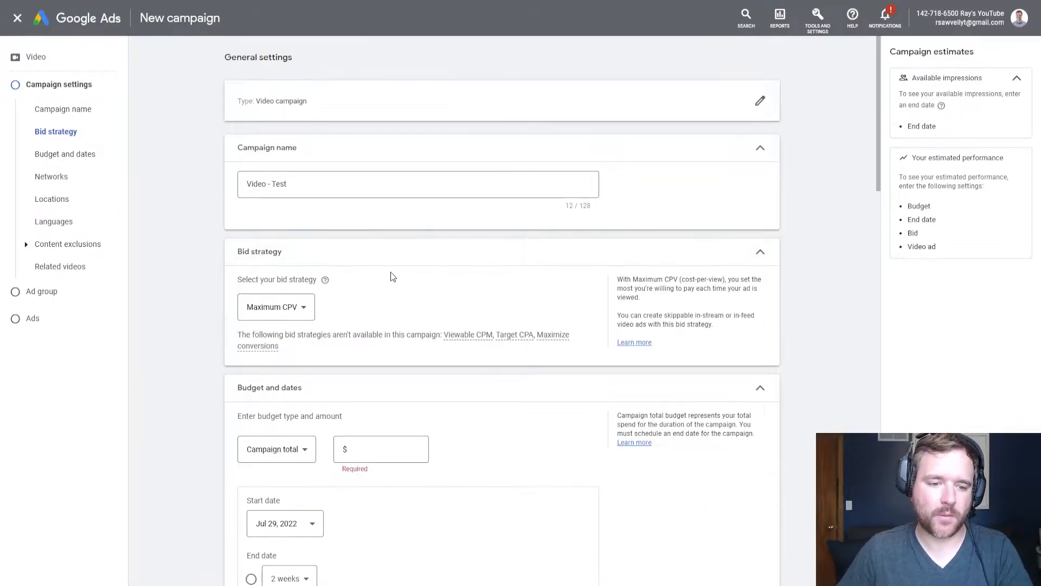
# - Set the campaign total budget to $10.00
pyautogui.scroll(-2, 393, 277)
pyautogui.click(355, 335)
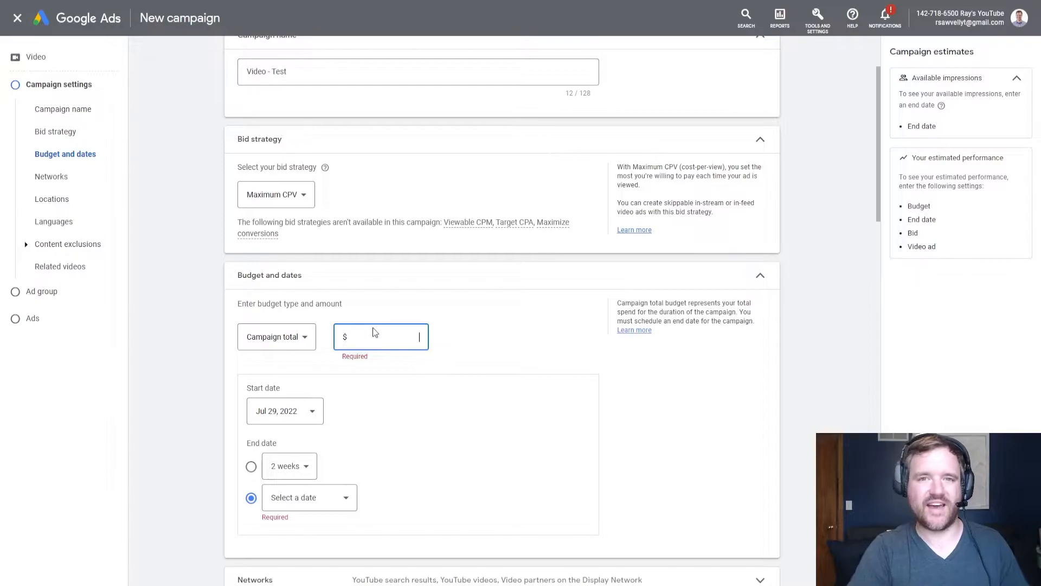
pyautogui.write('100')
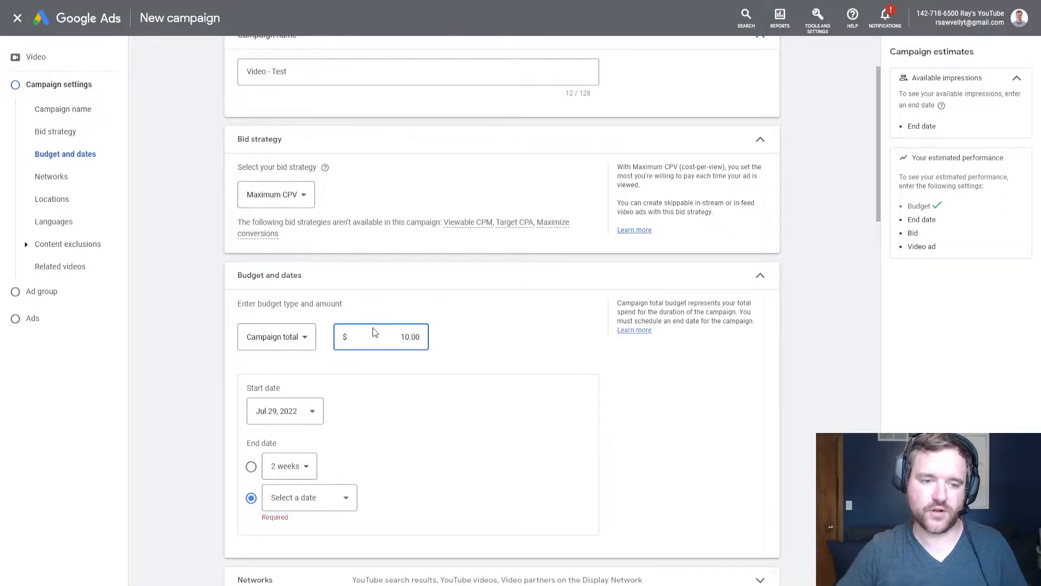
# - Set the campaign's end date to Aug 31, 2022
pyautogui.scroll(-2, 411, 297)
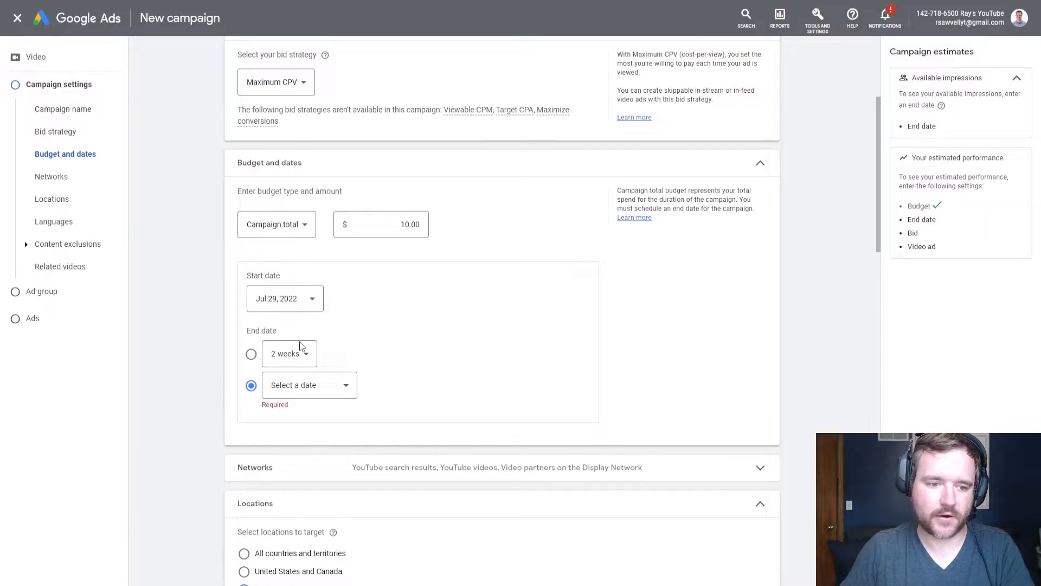
pyautogui.click(309, 388)
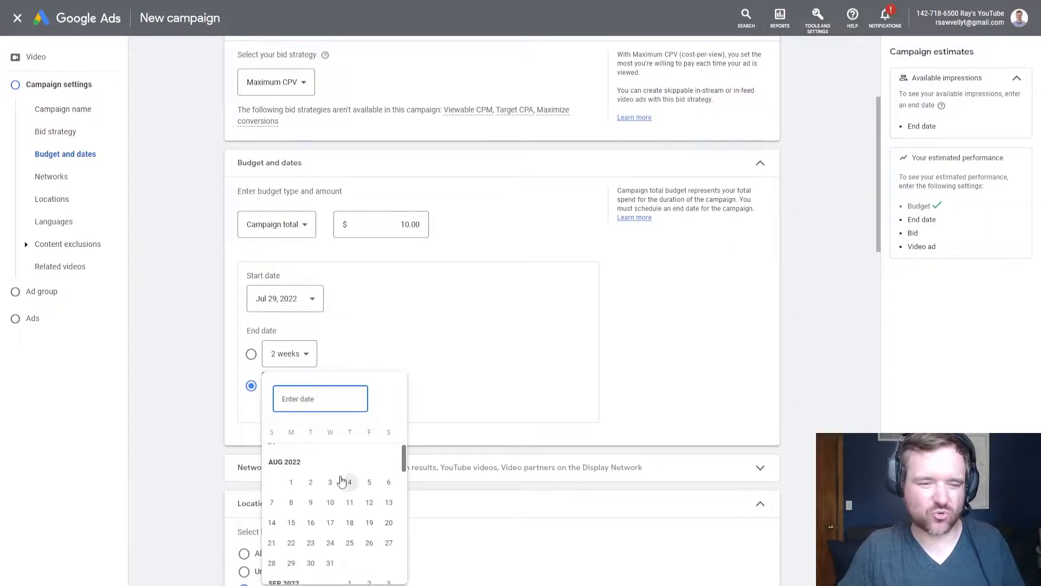
pyautogui.scroll(-1, 343, 479)
pyautogui.click(329, 498)
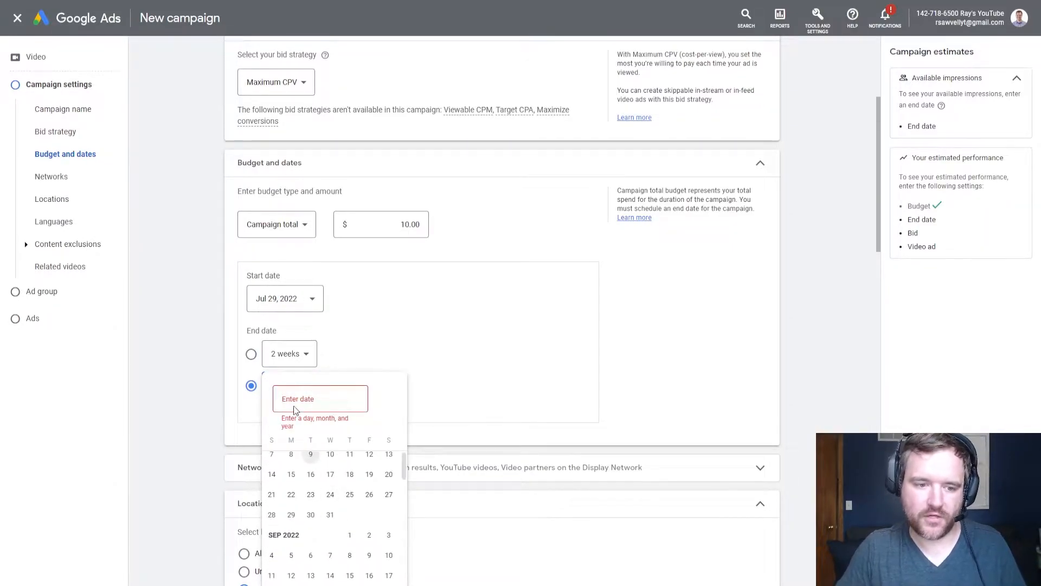
pyautogui.click(330, 514)
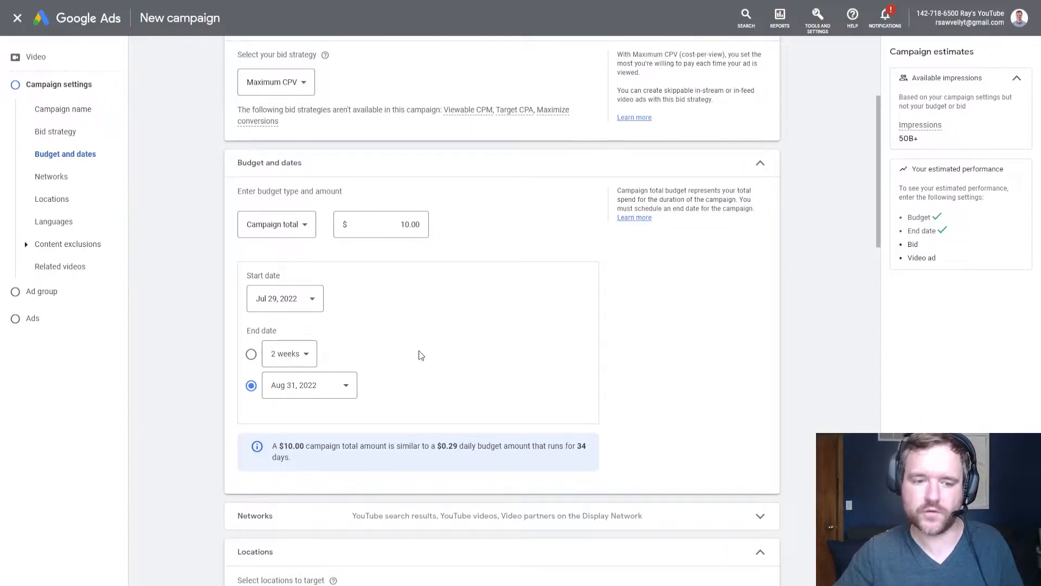
# - Exclude Video partners on the Display Network from the campaign's networks
pyautogui.scroll(-2, 419, 355)
pyautogui.click(351, 402)
pyautogui.scroll(-1, 362, 369)
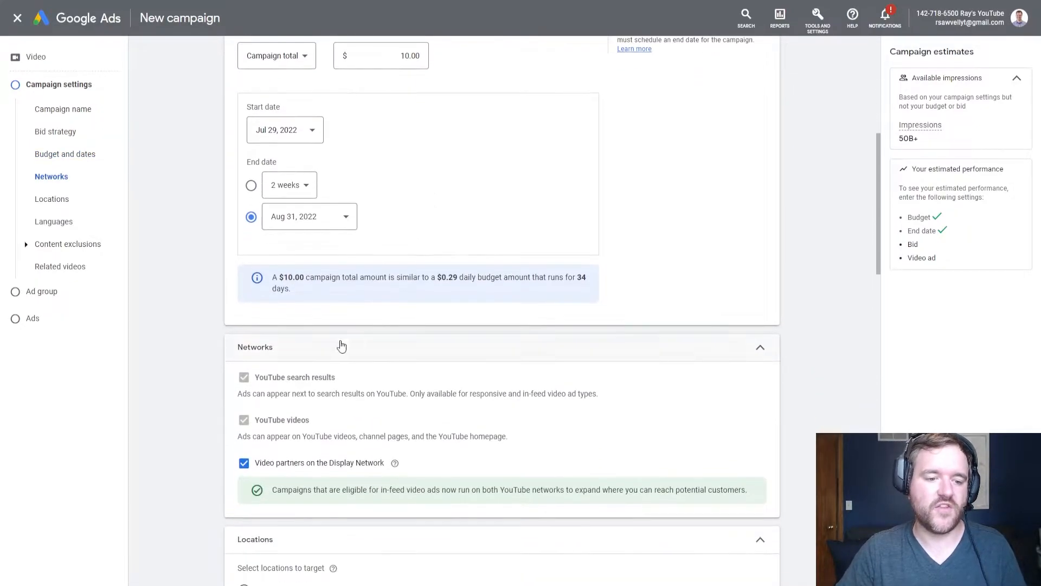
pyautogui.click(248, 465)
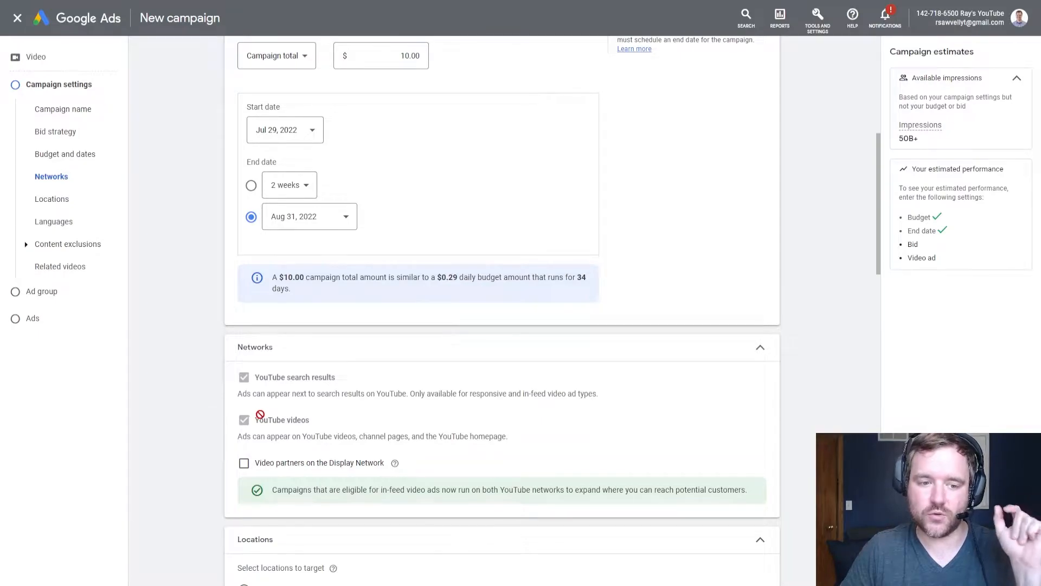
# - Target the United States as the campaign's location
pyautogui.scroll(-3, 164, 395)
pyautogui.scroll(1, 268, 352)
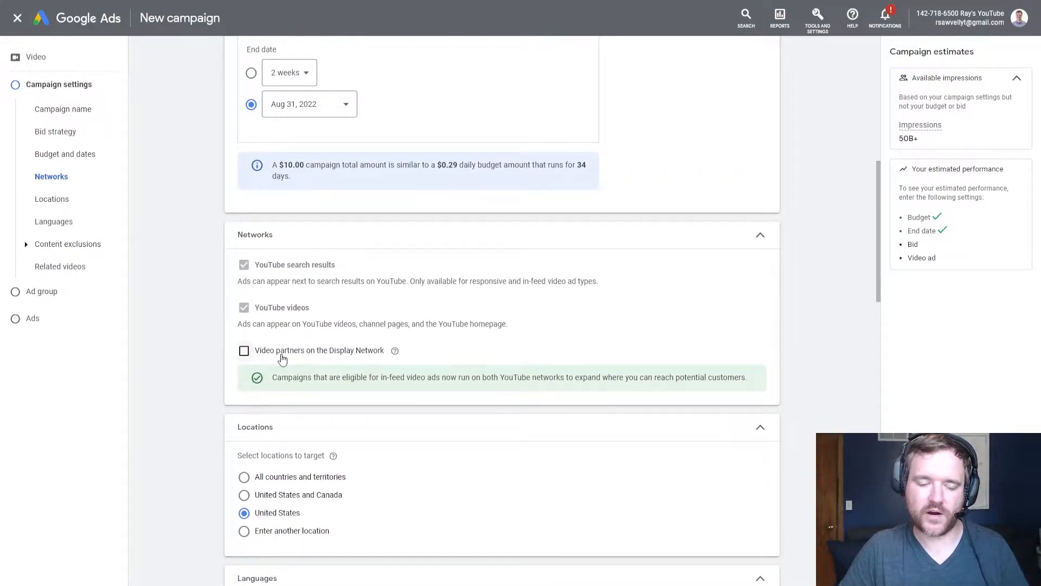
pyautogui.scroll(-3, 258, 365)
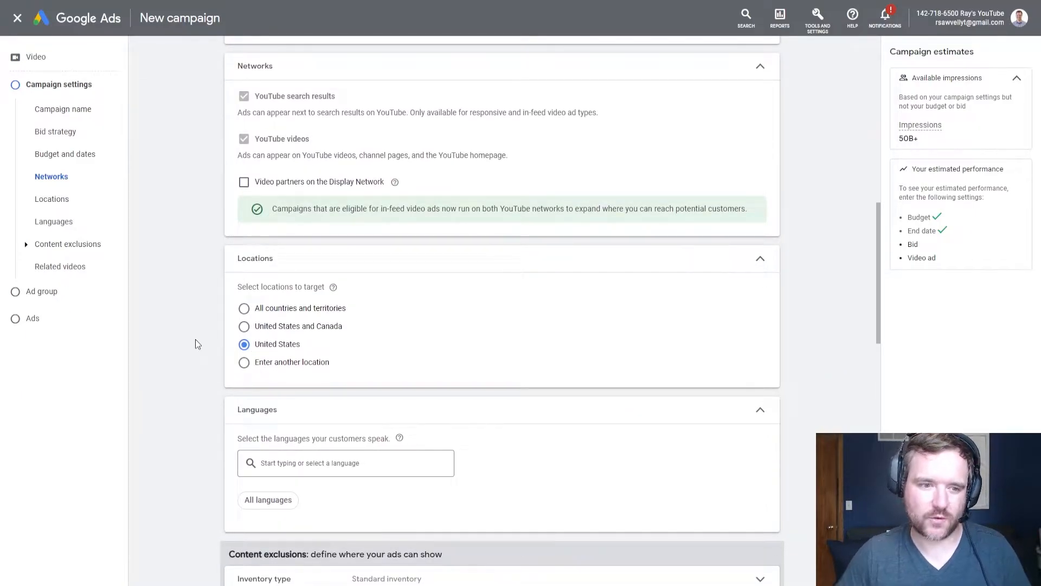
pyautogui.click(244, 344)
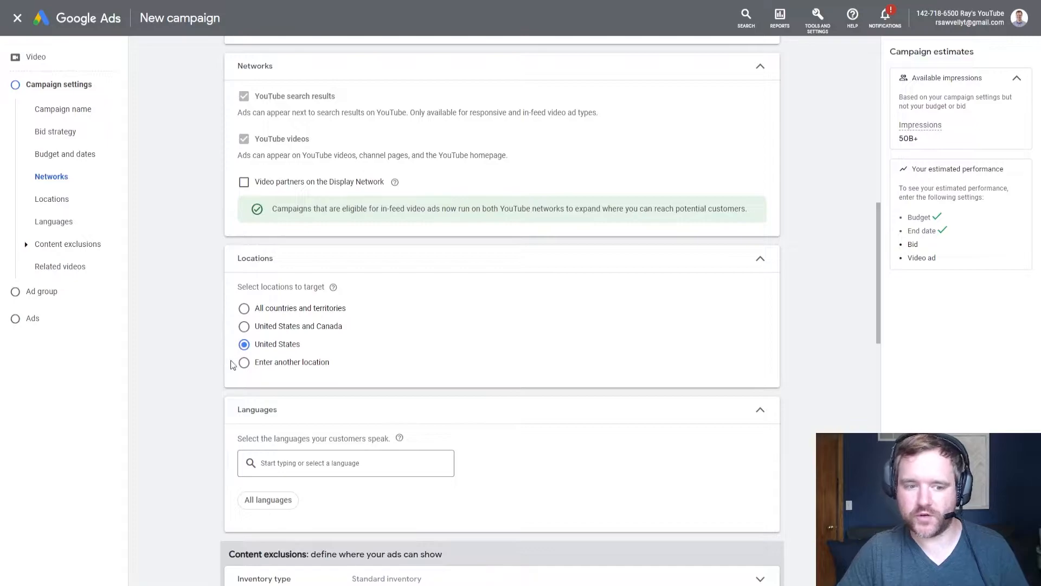
# - Set English as the language the campaign's customers speak
pyautogui.scroll(-1, 206, 372)
pyautogui.click(288, 413)
pyautogui.write('e')
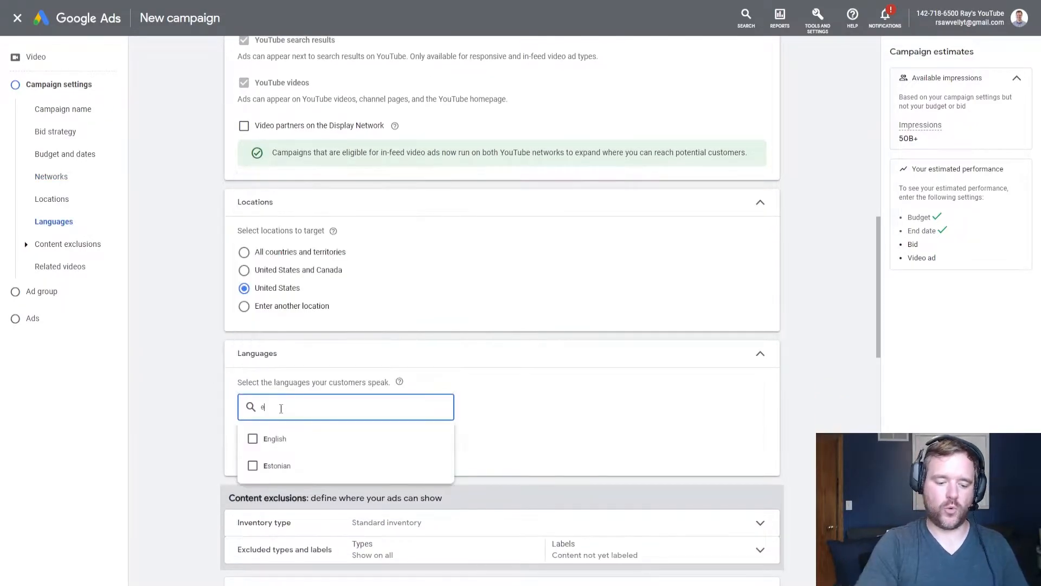
pyautogui.write('nglish')
pyautogui.click(252, 438)
pyautogui.click(513, 395)
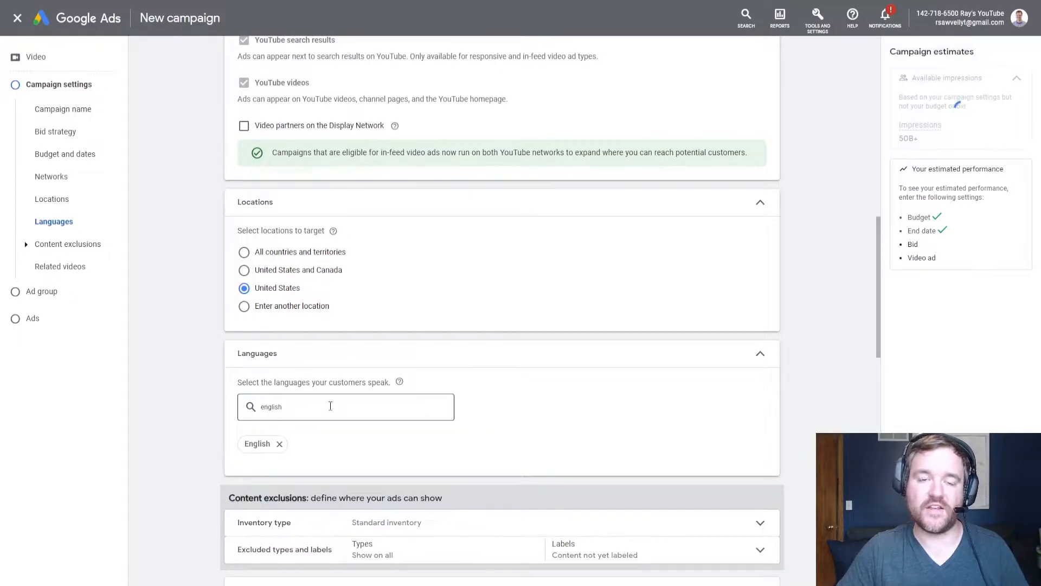
# - Try Limited inventory as the content exclusions' inventory type and return to Standard inventory
pyautogui.scroll(-2, 452, 348)
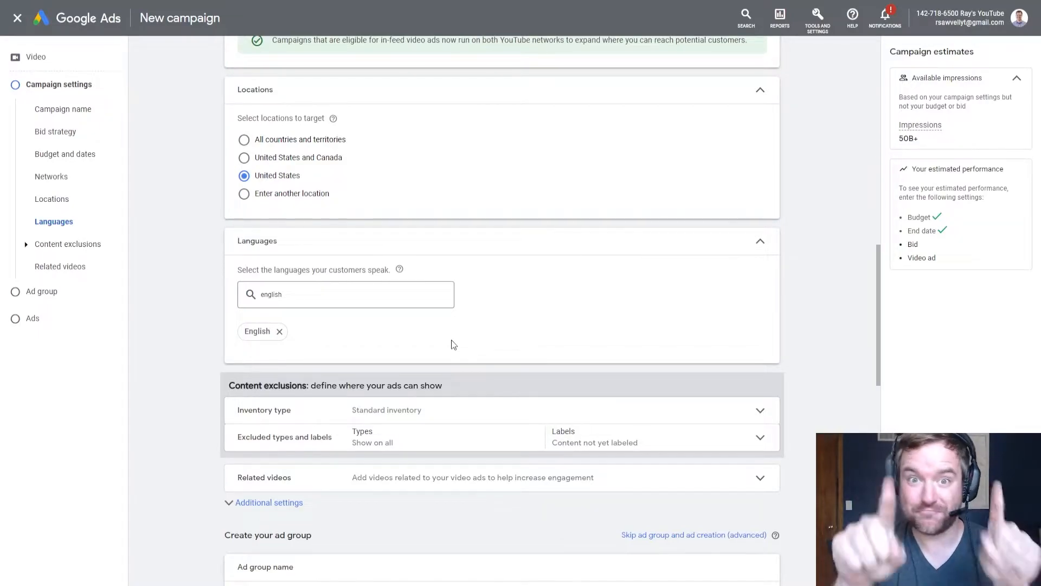
pyautogui.click(390, 411)
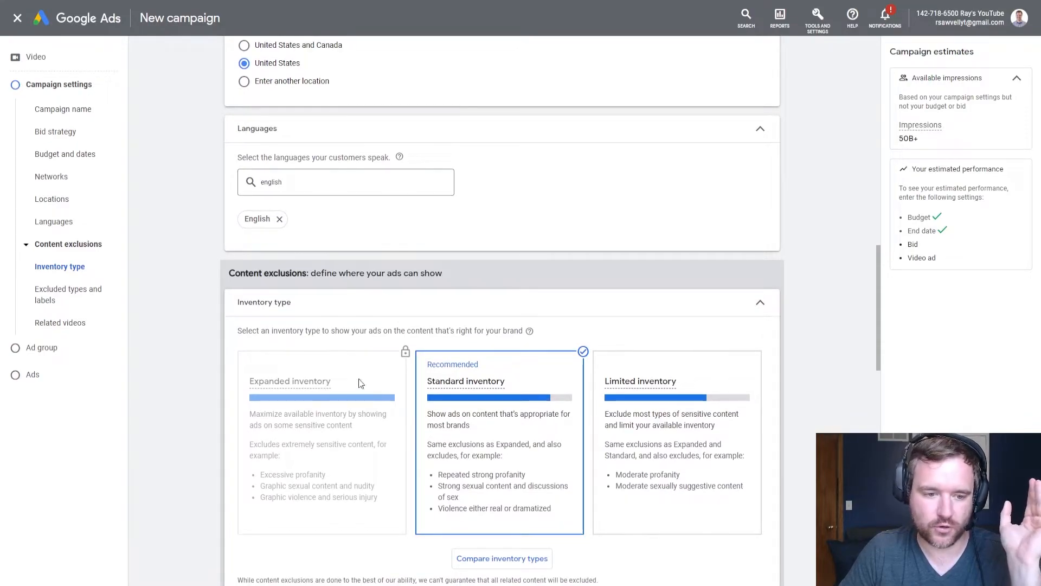
pyautogui.click(648, 374)
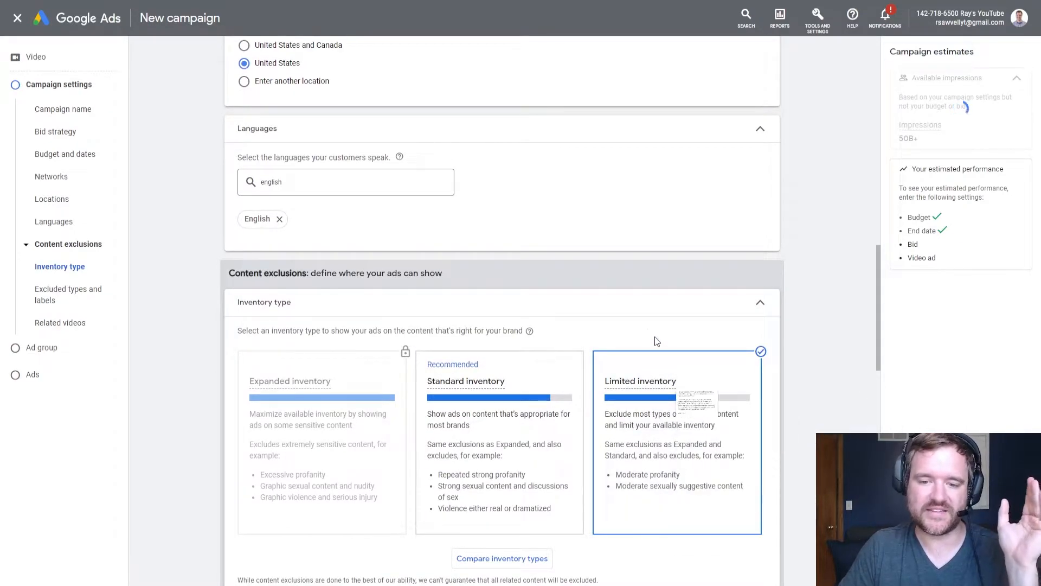
pyautogui.scroll(-1, 620, 321)
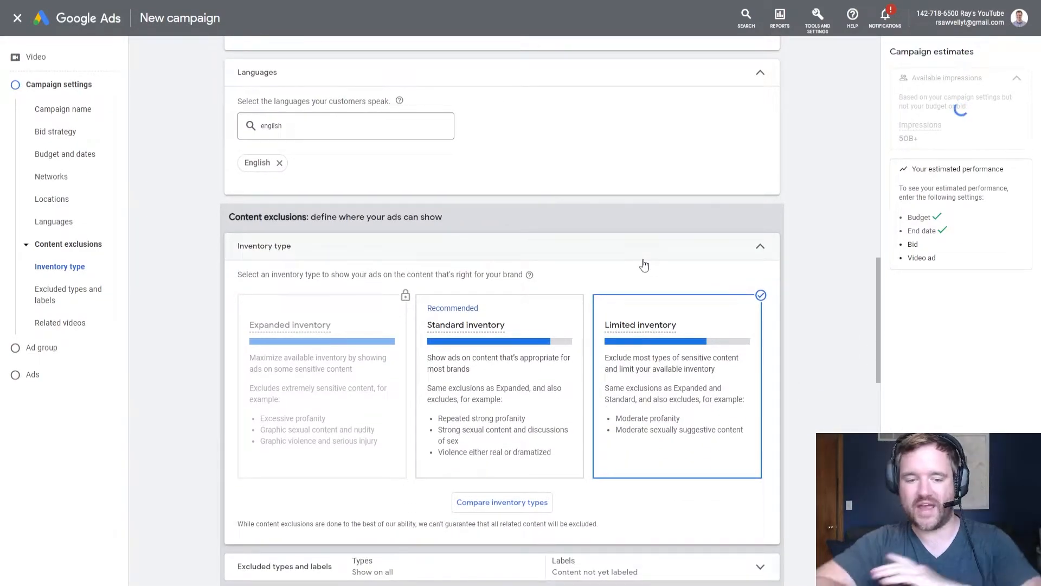
pyautogui.click(524, 319)
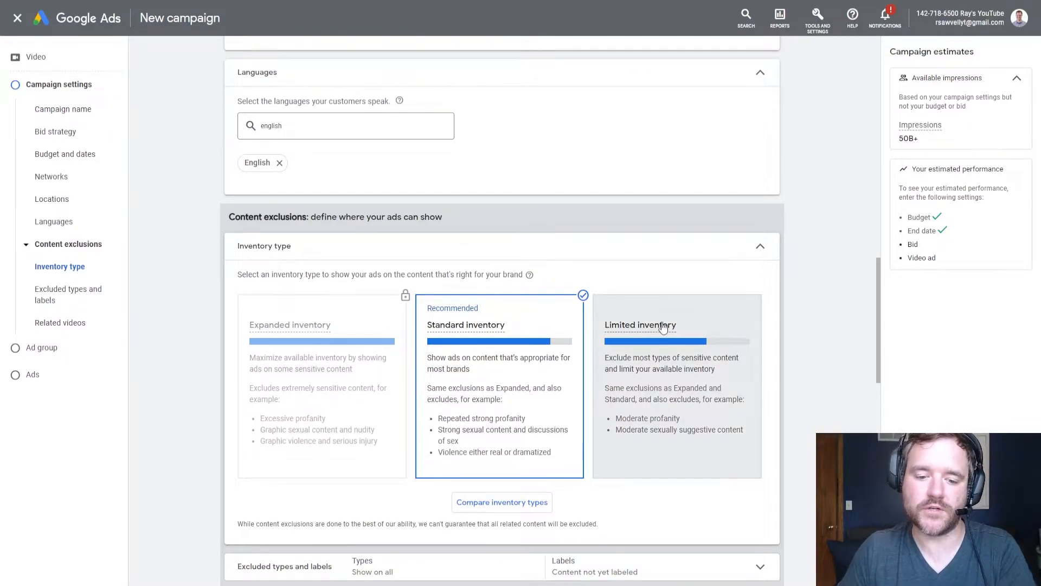
# - Exclude embedded YouTube videos, live streaming videos and DL-MA: Mature audiences content from where the ads can show
pyautogui.scroll(-4, 662, 328)
pyautogui.click(365, 342)
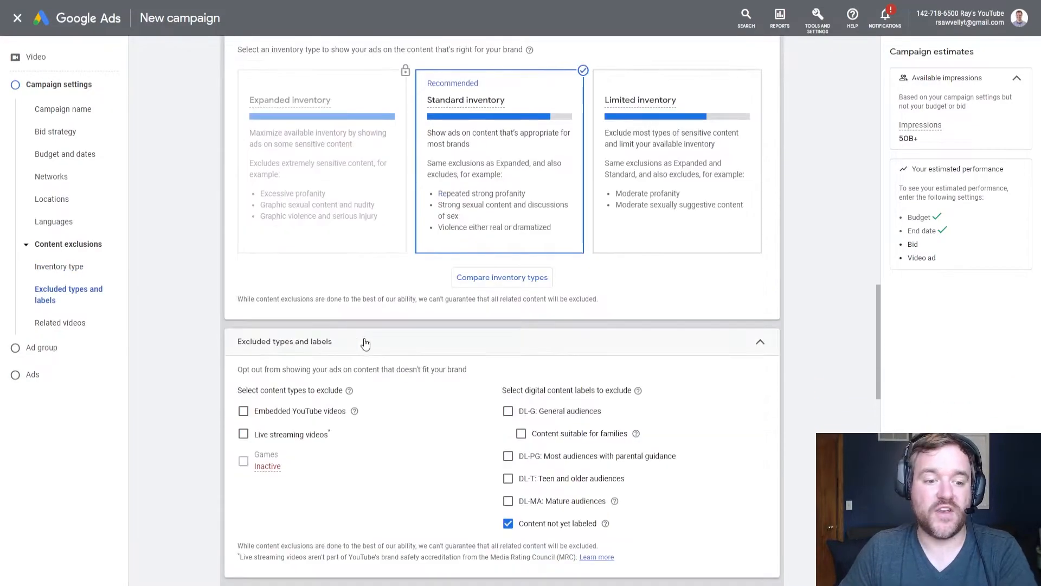
pyautogui.scroll(-1, 358, 337)
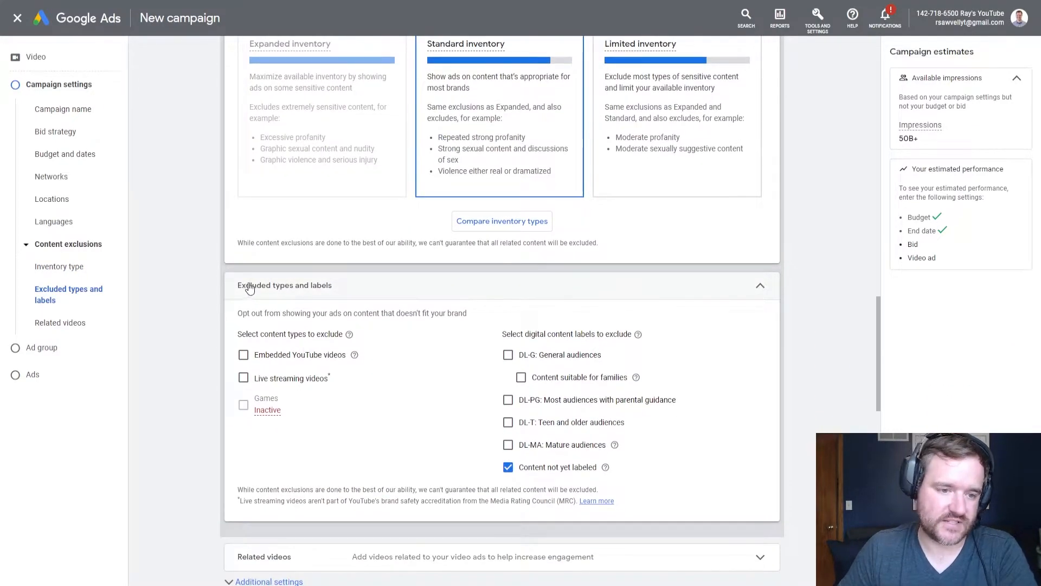
pyautogui.scroll(-1, 248, 295)
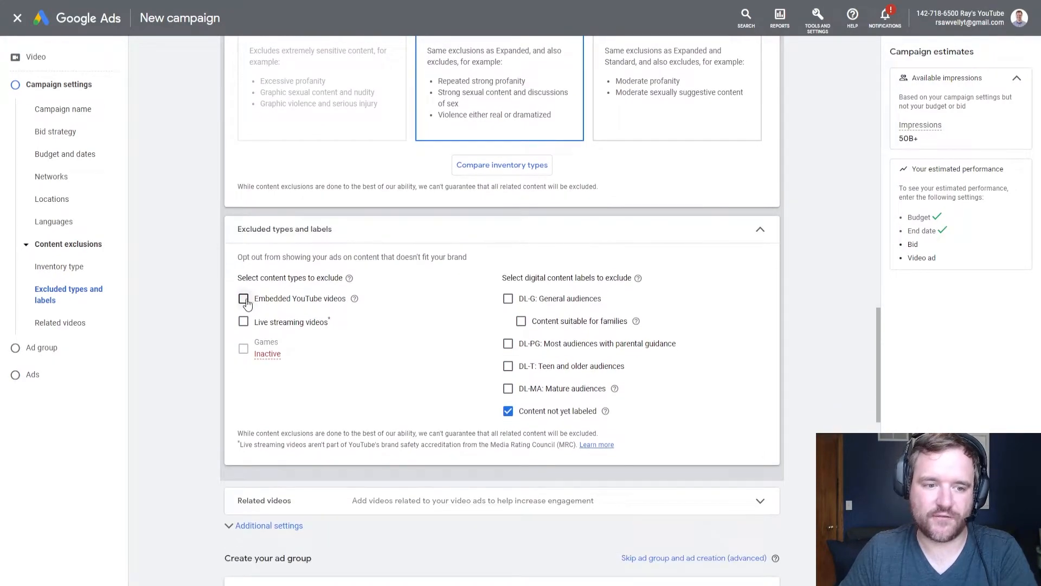
pyautogui.click(508, 389)
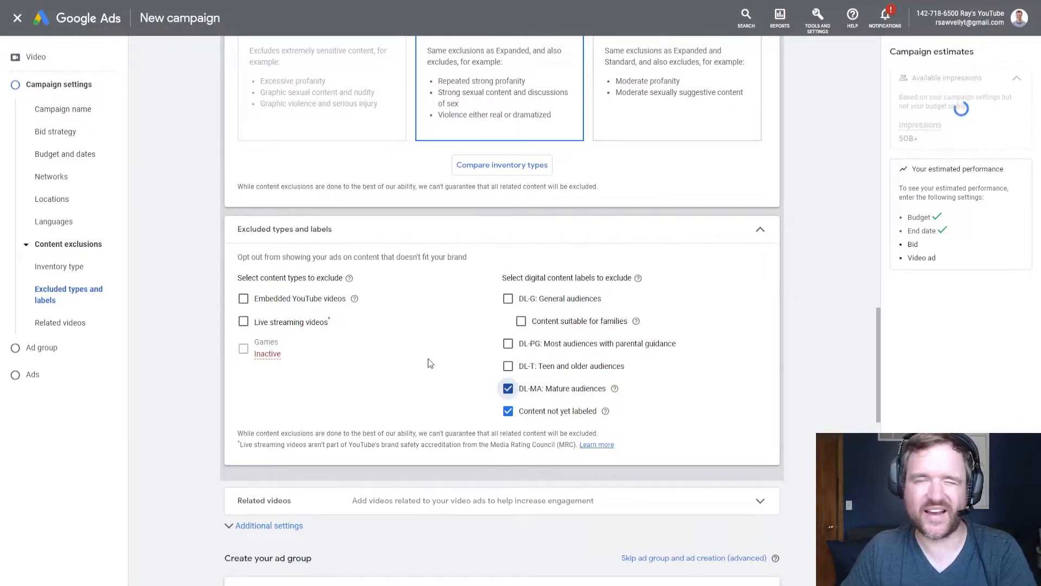
pyautogui.click(243, 299)
pyautogui.click(244, 321)
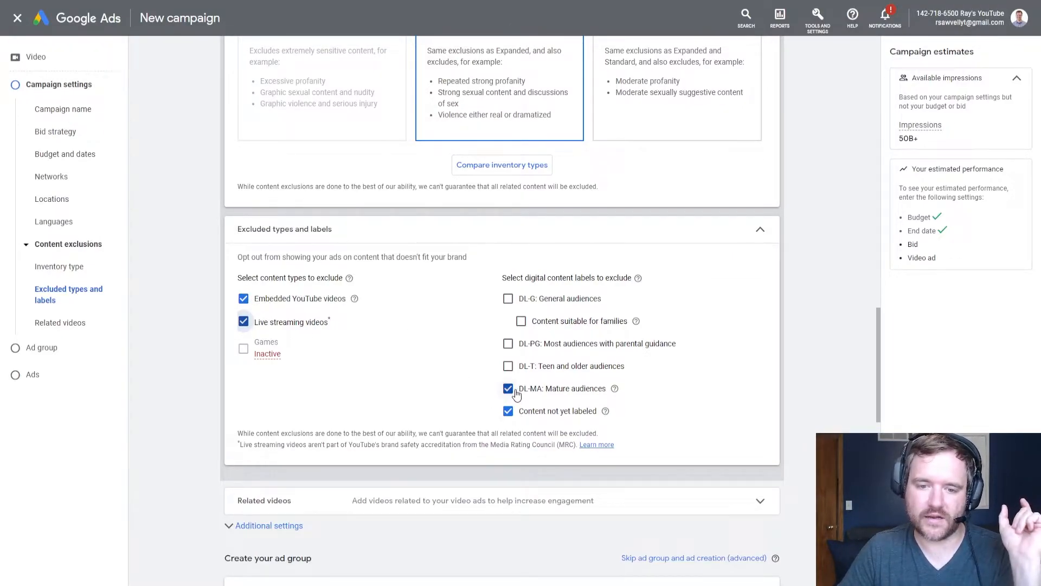
# - Search related videos for "google ads" and add "What is Google Ads? How Google AdWords Works in 5 Minutes"
pyautogui.scroll(-1, 379, 396)
pyautogui.click(318, 445)
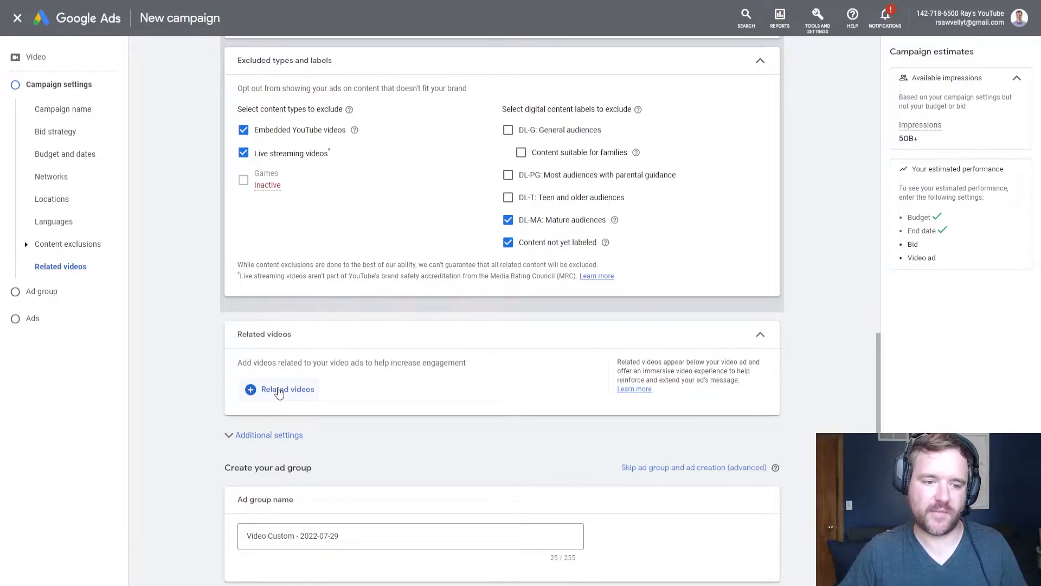
pyautogui.click(279, 391)
pyautogui.write('google ads')
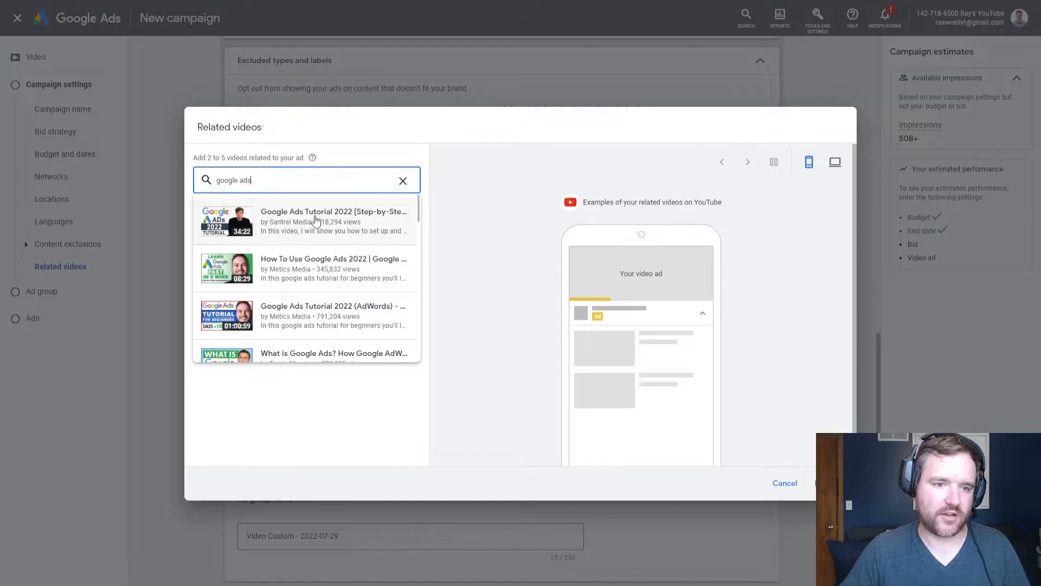
pyautogui.scroll(-1, 273, 282)
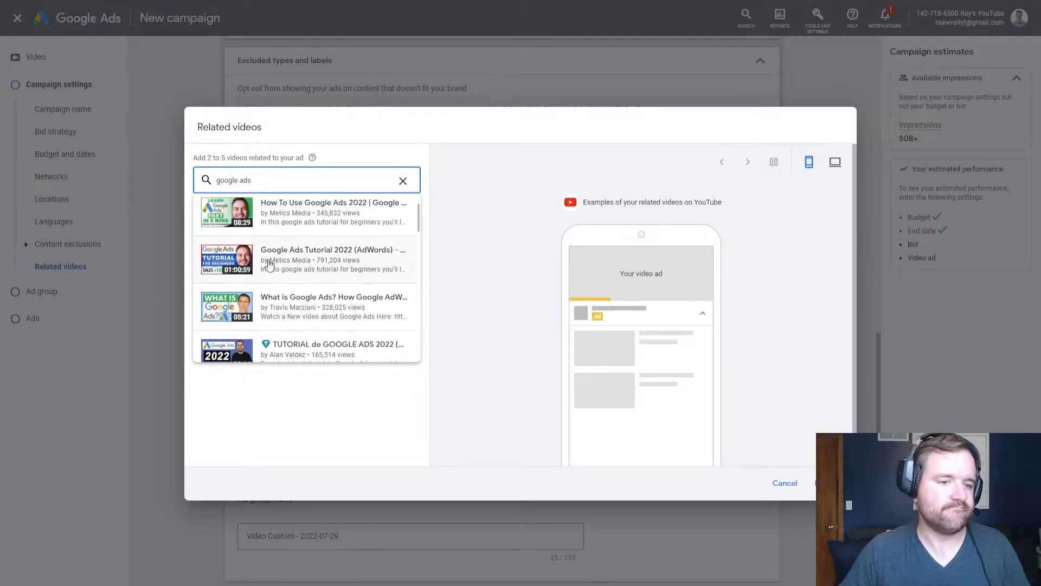
pyautogui.click(273, 302)
# - Add "Google Ads Tutorial 2022 [Step-by-Step] Adwords" from a "google ads" search as the second related video and save the selection
pyautogui.click(262, 178)
pyautogui.write('google ads')
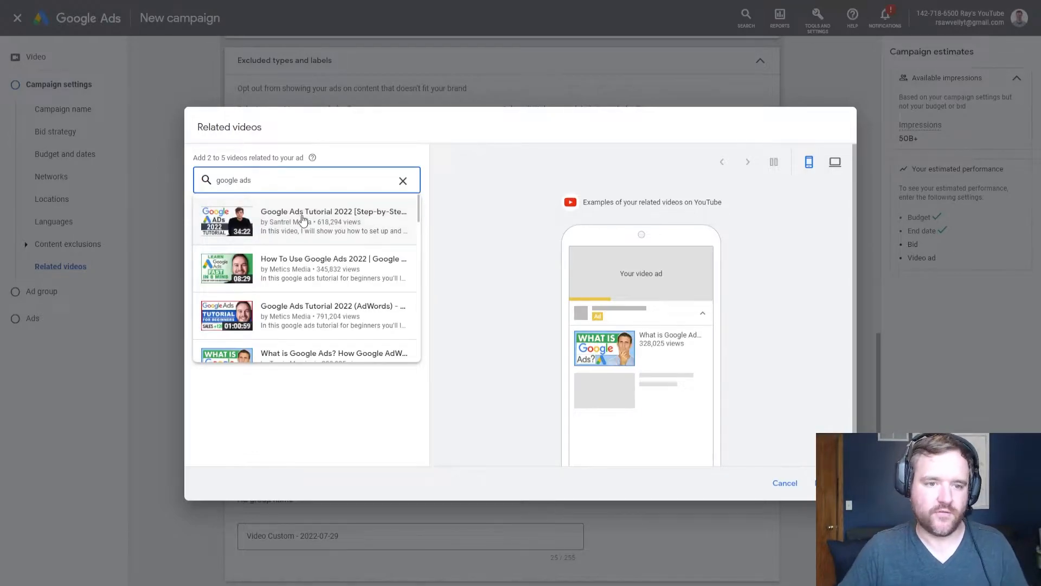
pyautogui.click(303, 220)
pyautogui.click(808, 476)
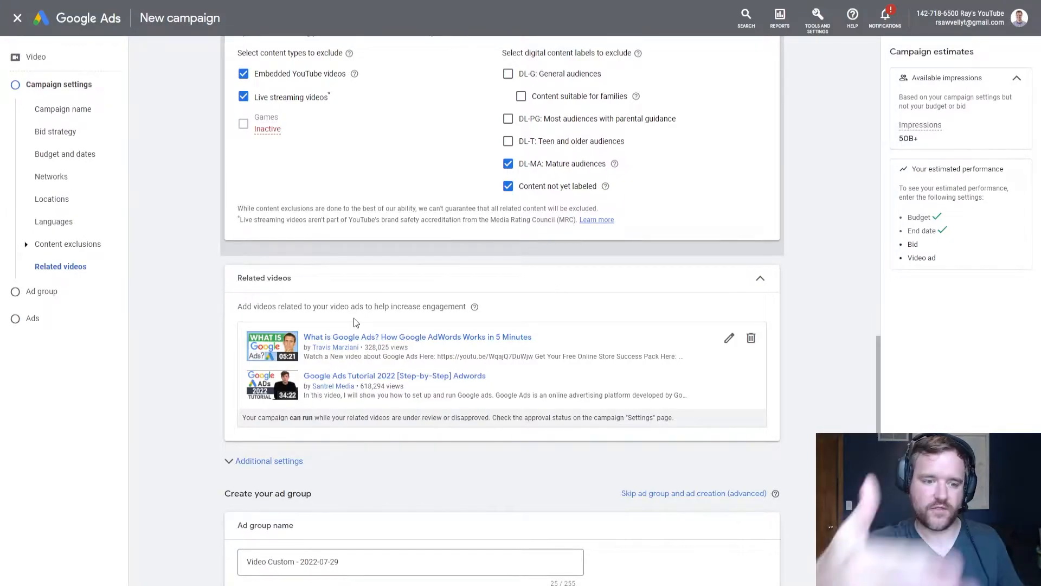
# - Set specific device targeting for the campaign so that only computers remain, without mobile phones, tablets and TV screens
pyautogui.scroll(-1, 162, 410)
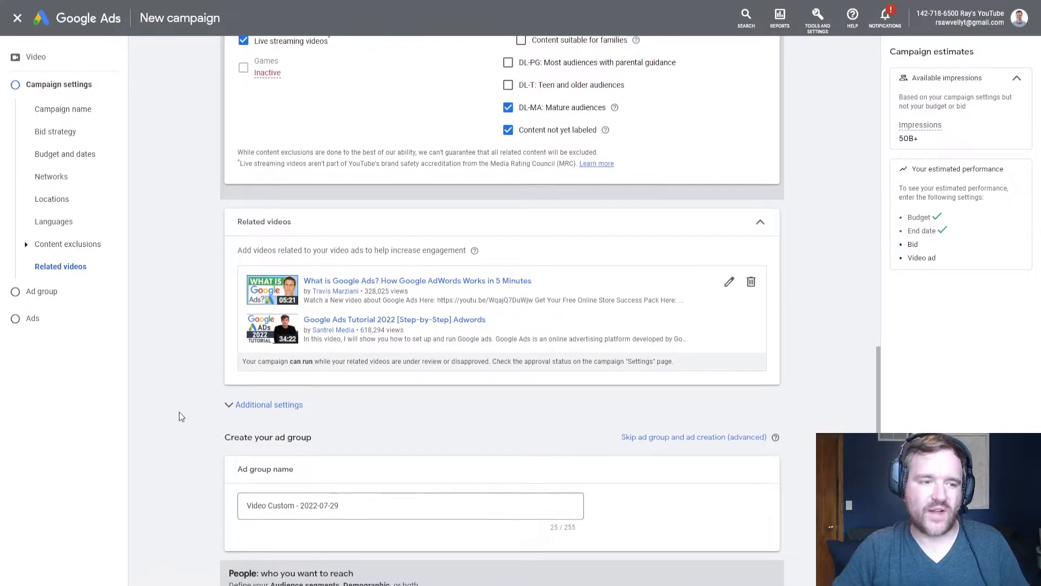
pyautogui.click(255, 404)
pyautogui.scroll(-1, 216, 396)
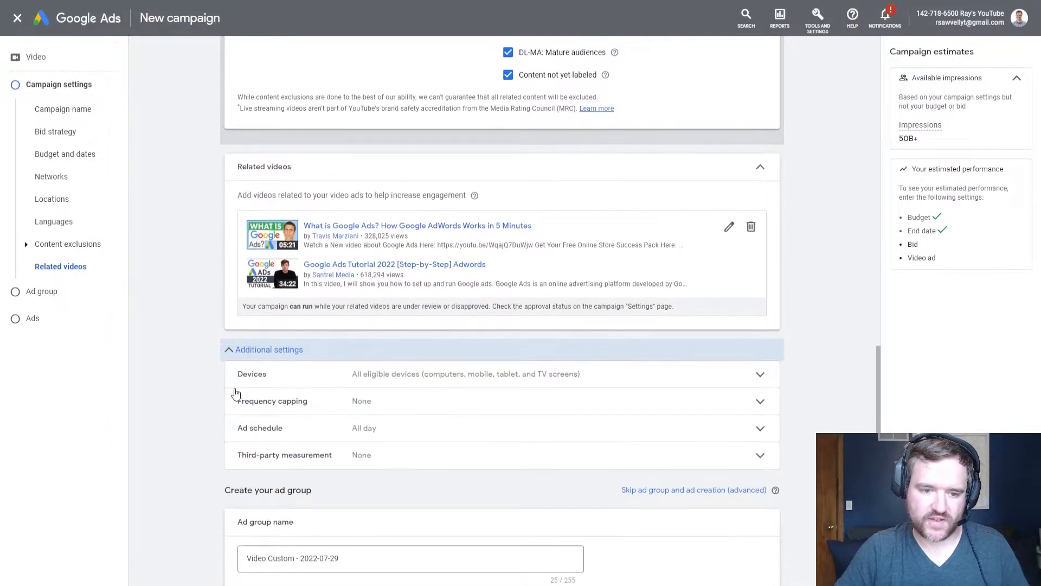
pyautogui.click(356, 373)
pyautogui.scroll(-1, 287, 374)
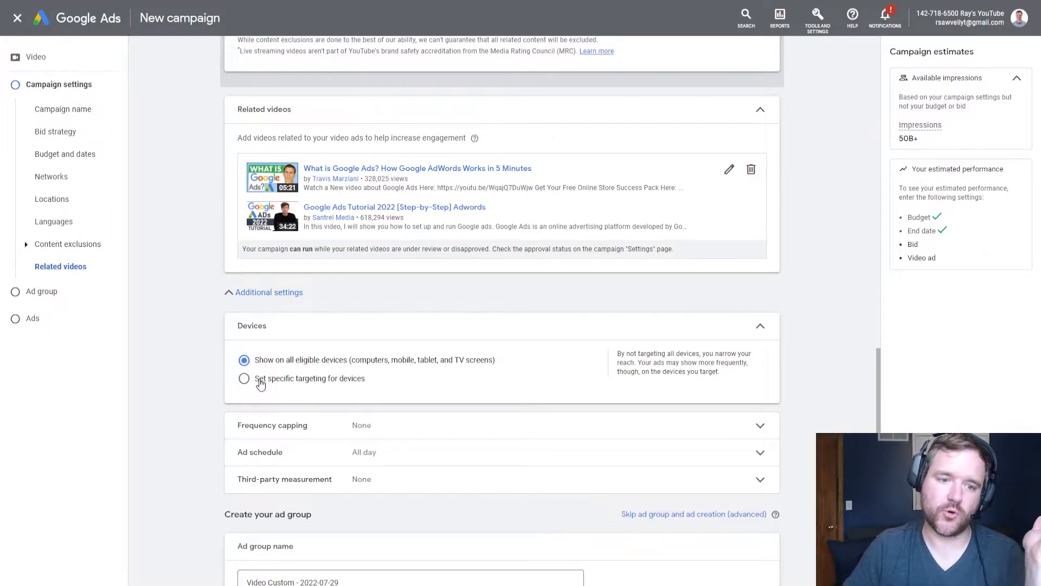
pyautogui.click(245, 380)
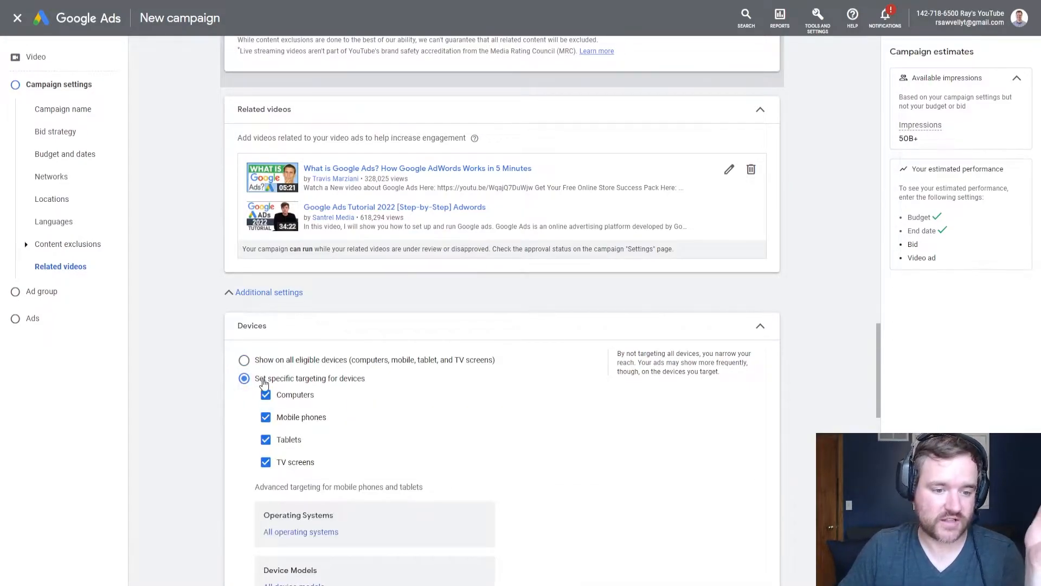
pyautogui.click(266, 417)
pyautogui.click(266, 439)
pyautogui.click(265, 462)
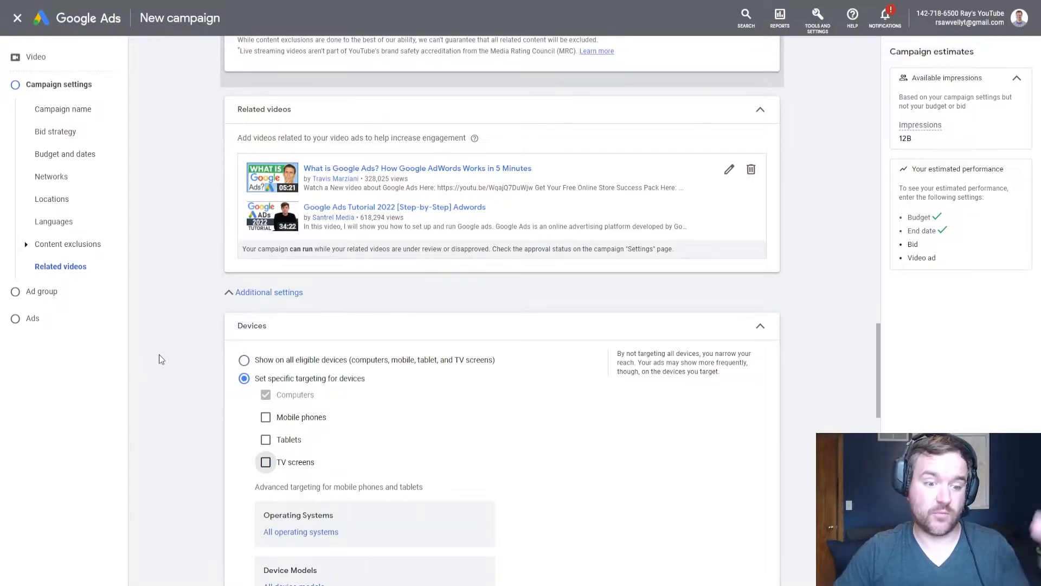
pyautogui.click(266, 417)
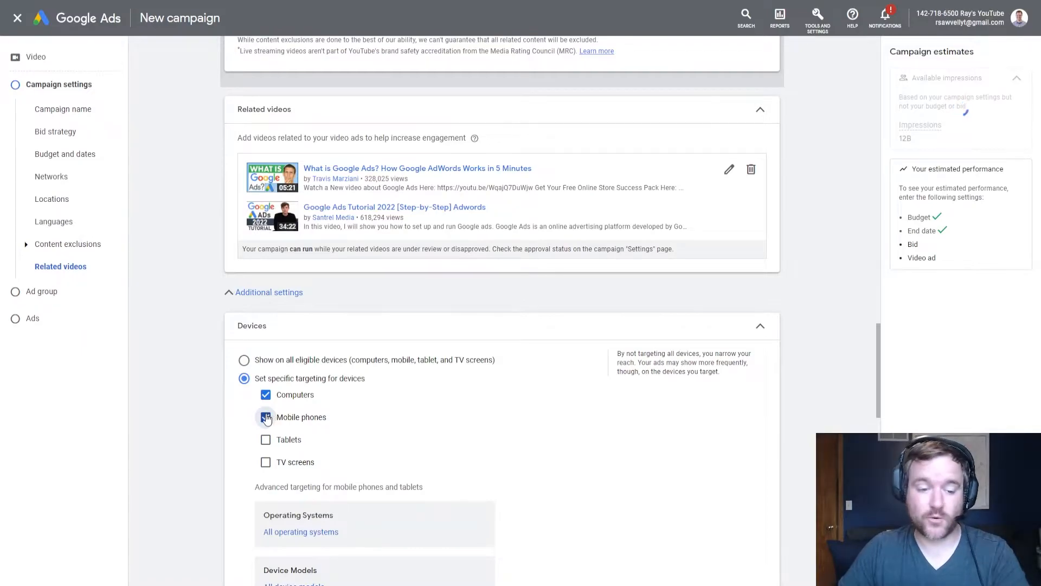
pyautogui.click(265, 418)
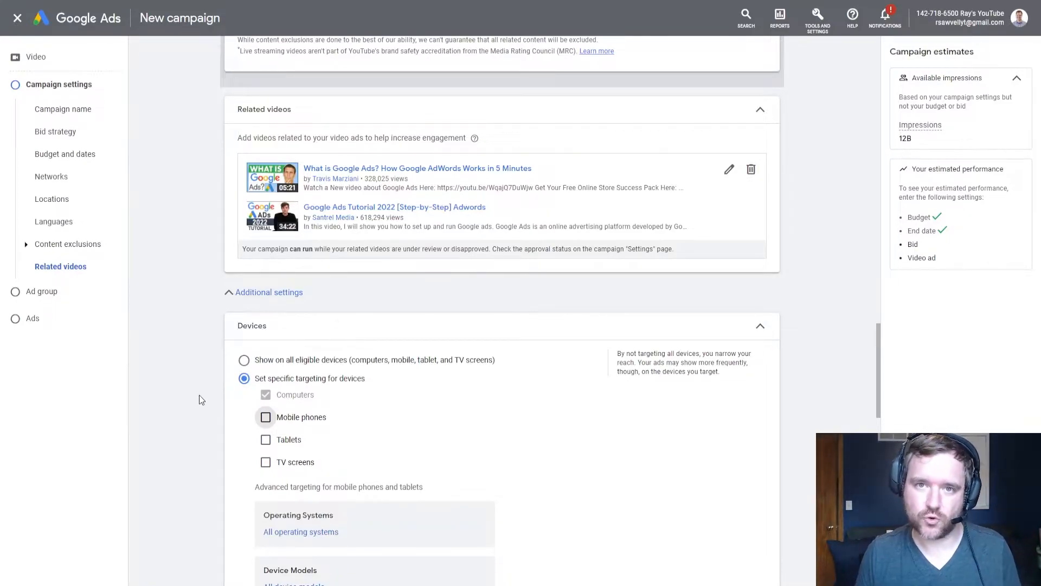
pyautogui.scroll(-3, 195, 352)
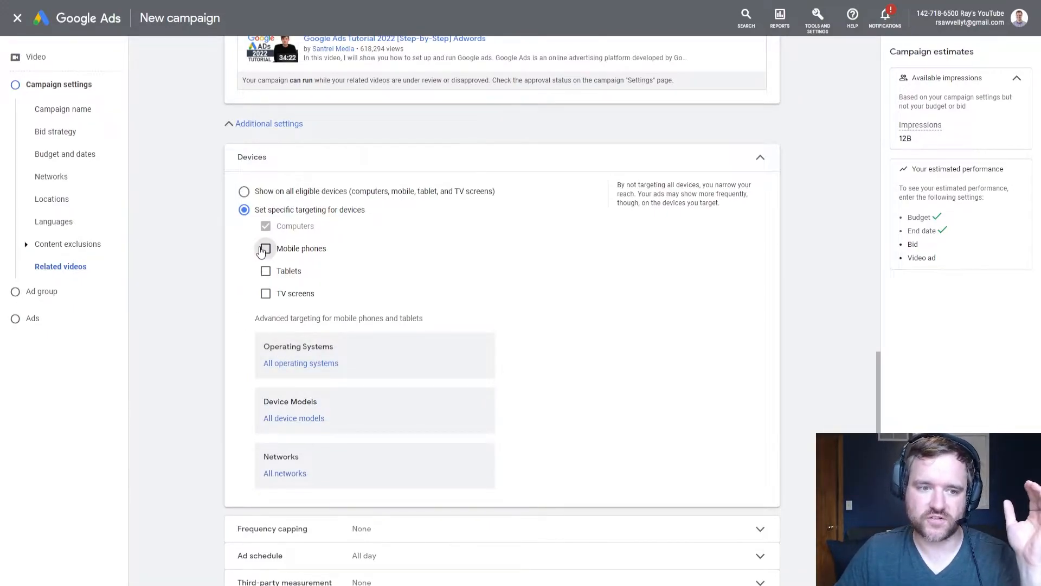
pyautogui.click(291, 363)
pyautogui.click(324, 251)
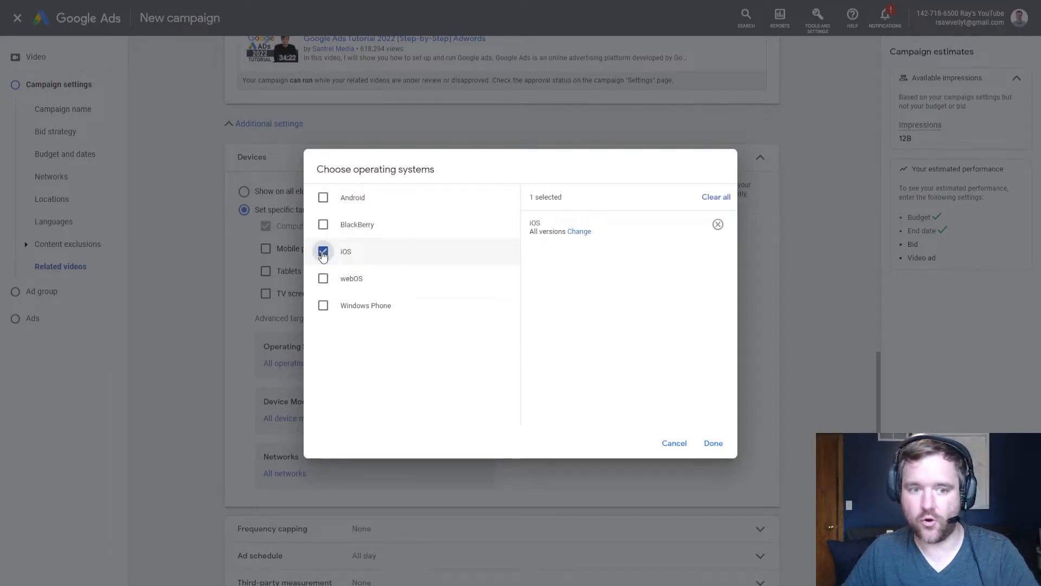
pyautogui.click(323, 251)
pyautogui.click(336, 206)
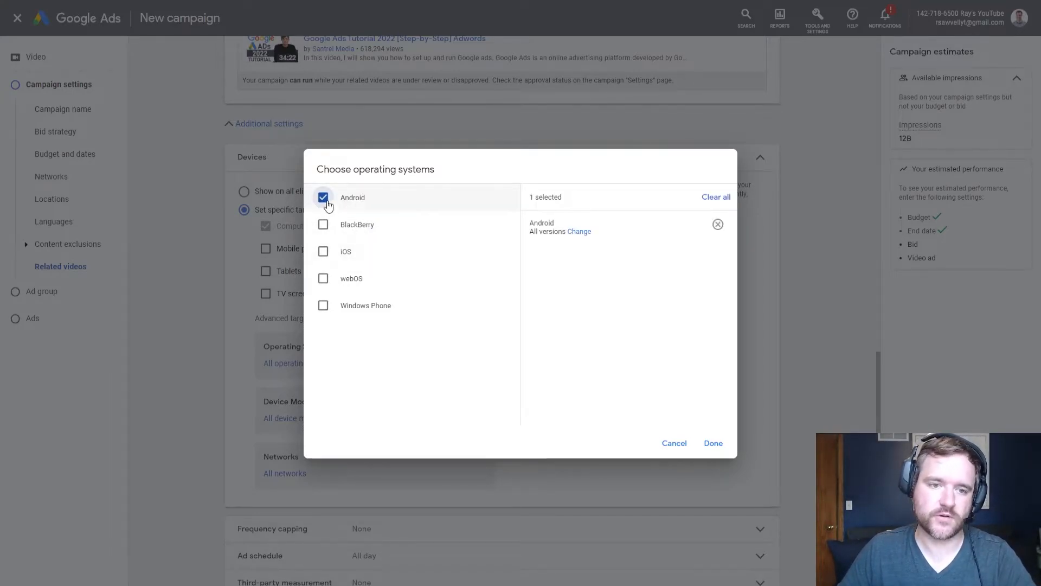
pyautogui.click(347, 212)
pyautogui.click(674, 443)
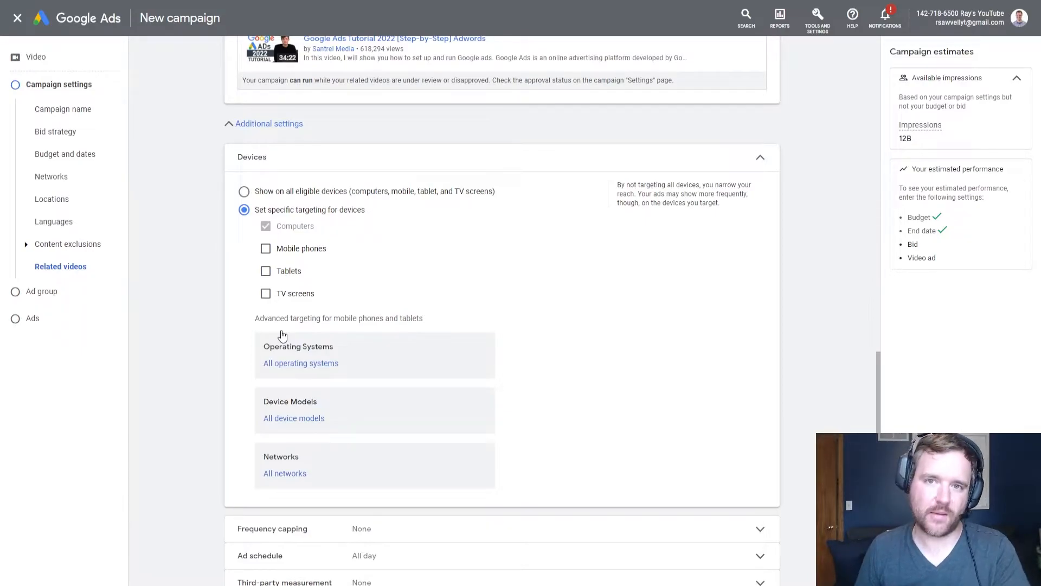
# - Cap the campaign's view frequency at 3 views per day for the same user
pyautogui.scroll(-3, 282, 336)
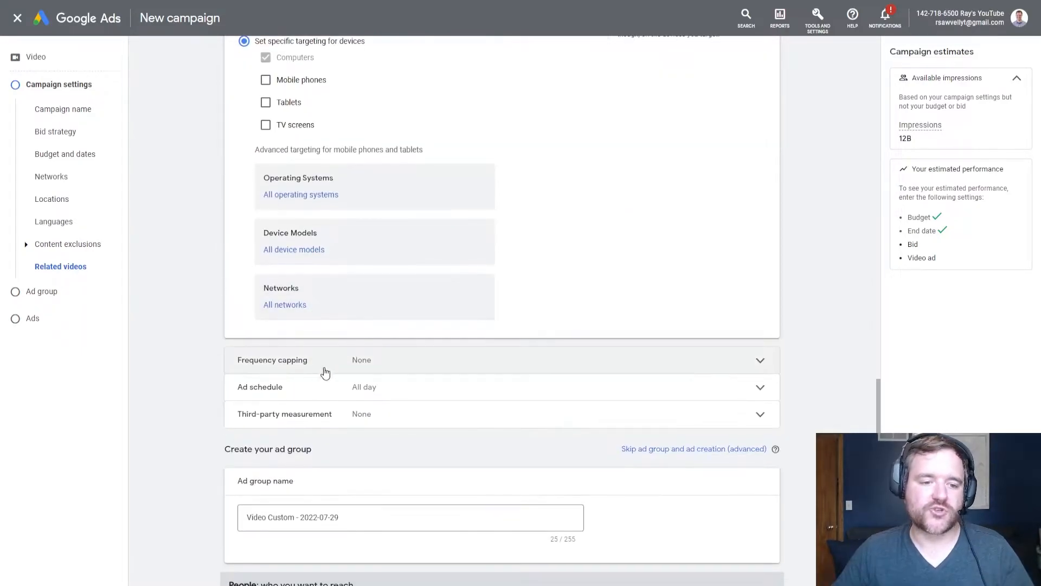
pyautogui.click(328, 367)
pyautogui.scroll(-1, 183, 322)
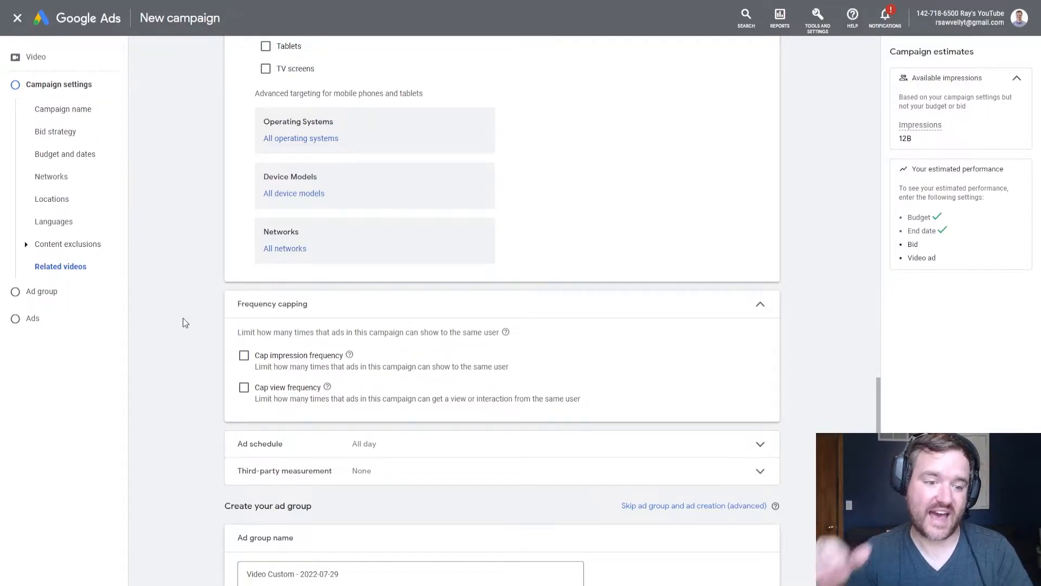
pyautogui.click(244, 387)
pyautogui.scroll(-1, 214, 355)
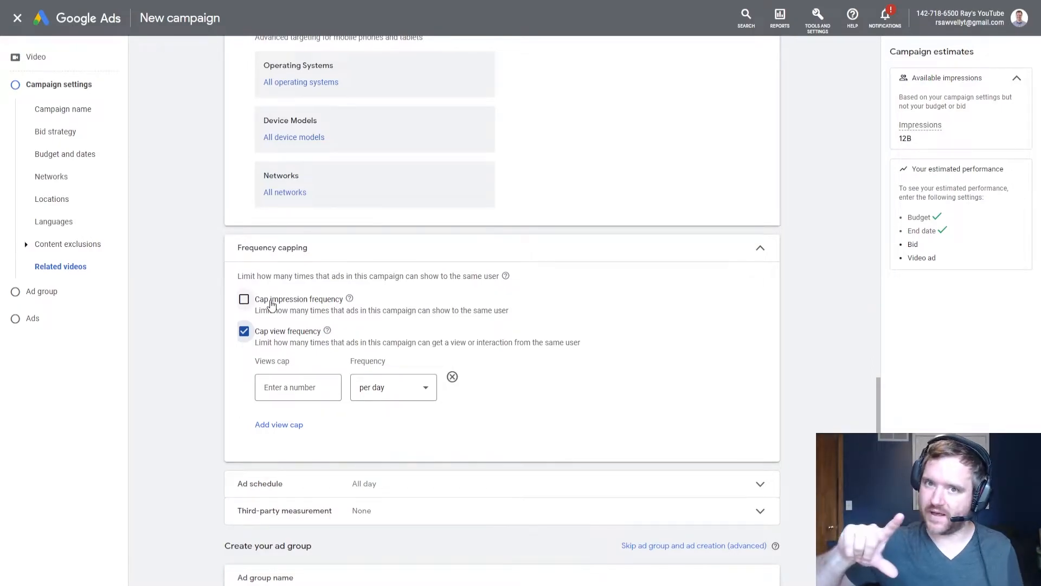
pyautogui.click(291, 391)
pyautogui.write('3')
# - Set the ad schedule to run on all days from 5:00 AM to 11:00 PM
pyautogui.click(250, 379)
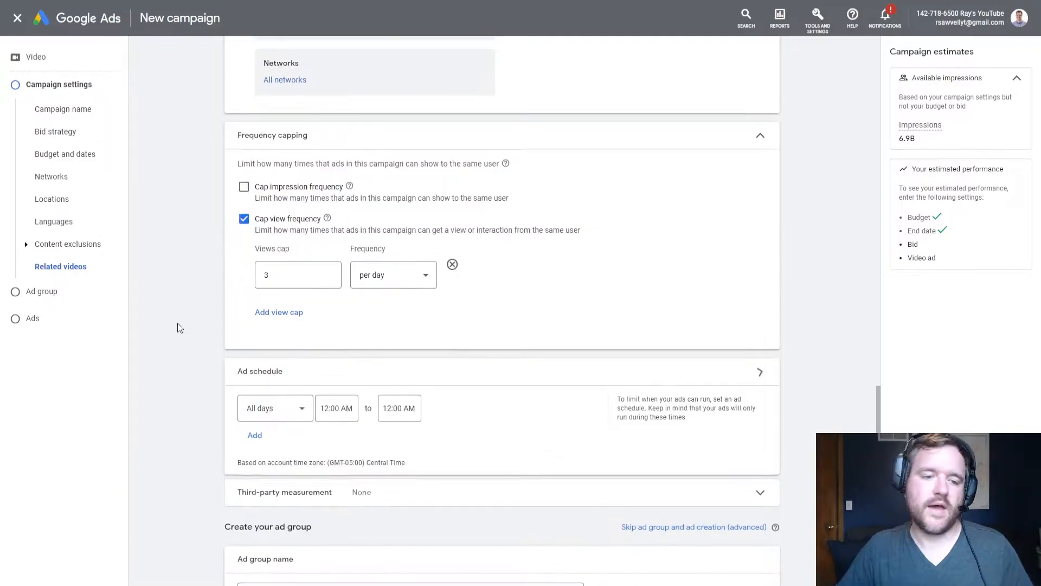
pyautogui.scroll(-1, 177, 323)
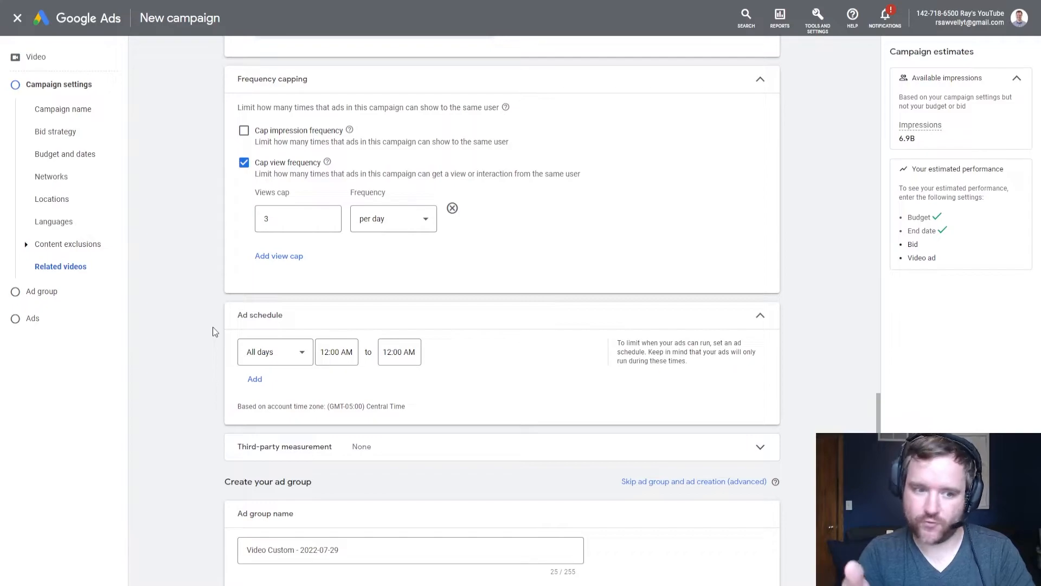
pyautogui.click(270, 358)
pyautogui.click(271, 360)
pyautogui.click(325, 352)
pyautogui.scroll(-7, 336, 429)
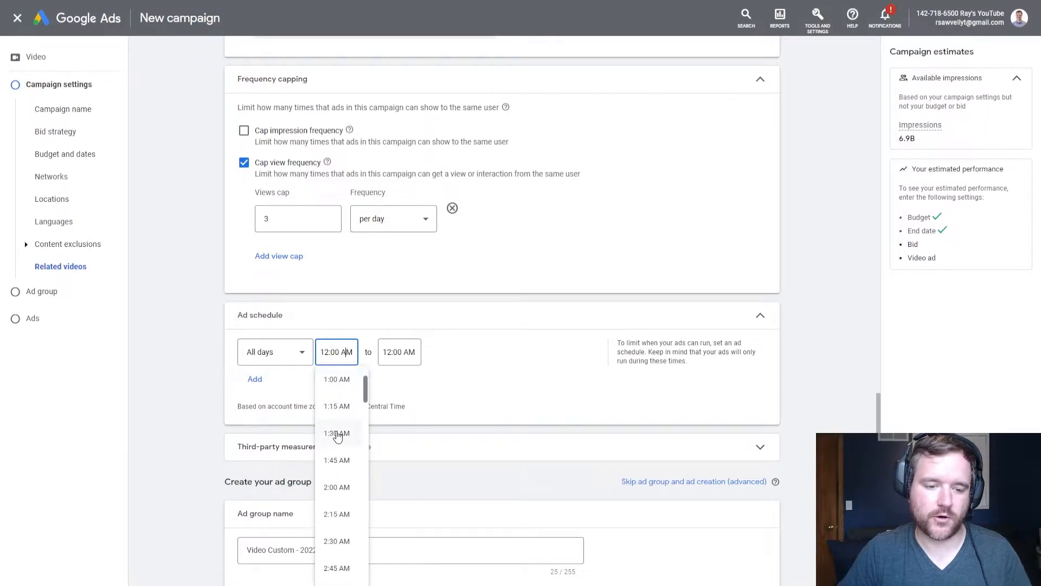
pyautogui.click(337, 530)
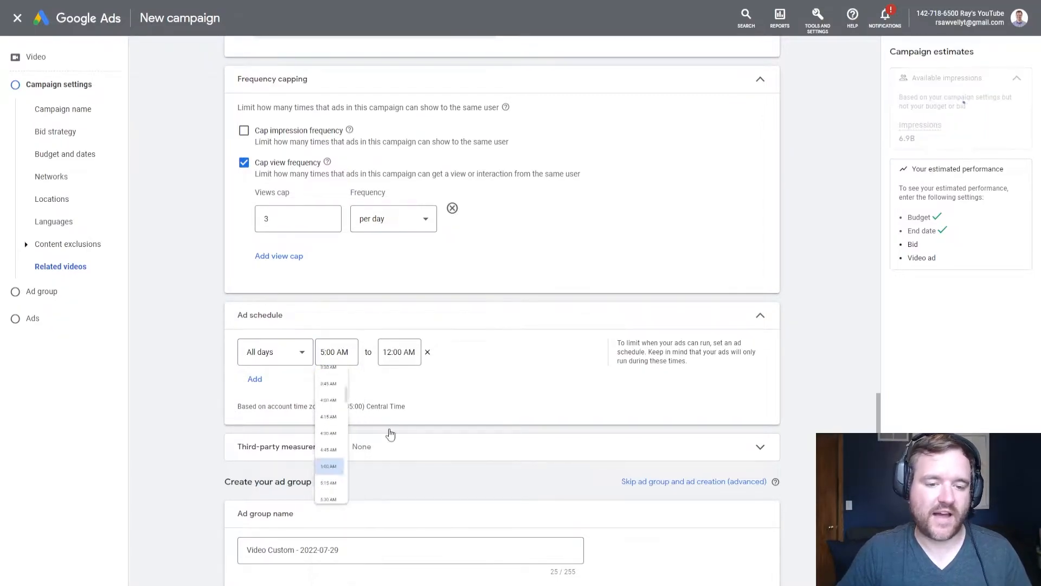
pyautogui.click(399, 351)
pyautogui.scroll(-4, 401, 450)
pyautogui.scroll(-20, 401, 448)
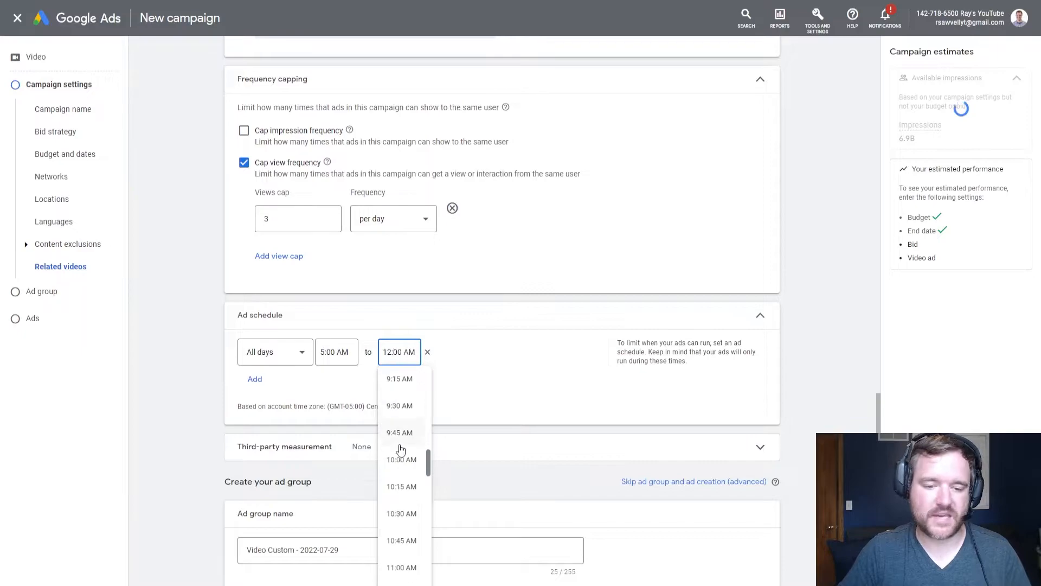
pyautogui.scroll(-5, 399, 446)
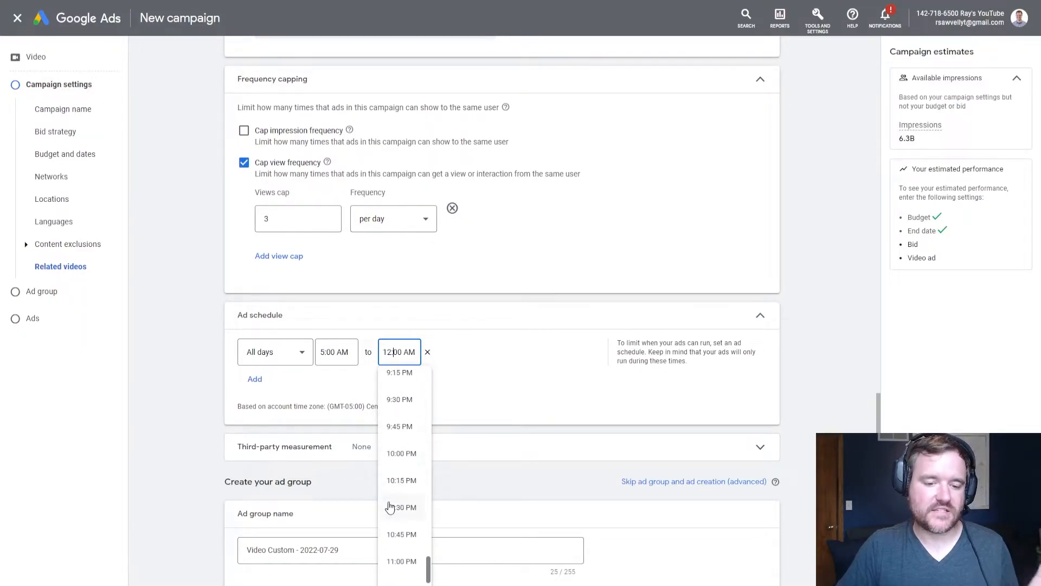
pyautogui.click(402, 558)
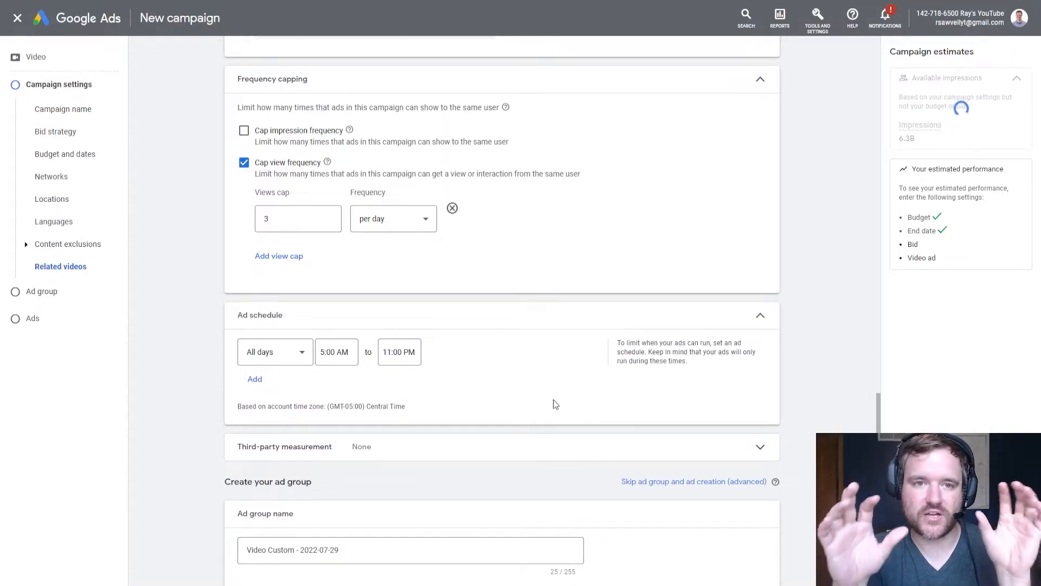
pyautogui.moveTo(326, 406); pyautogui.dragTo(365, 406)
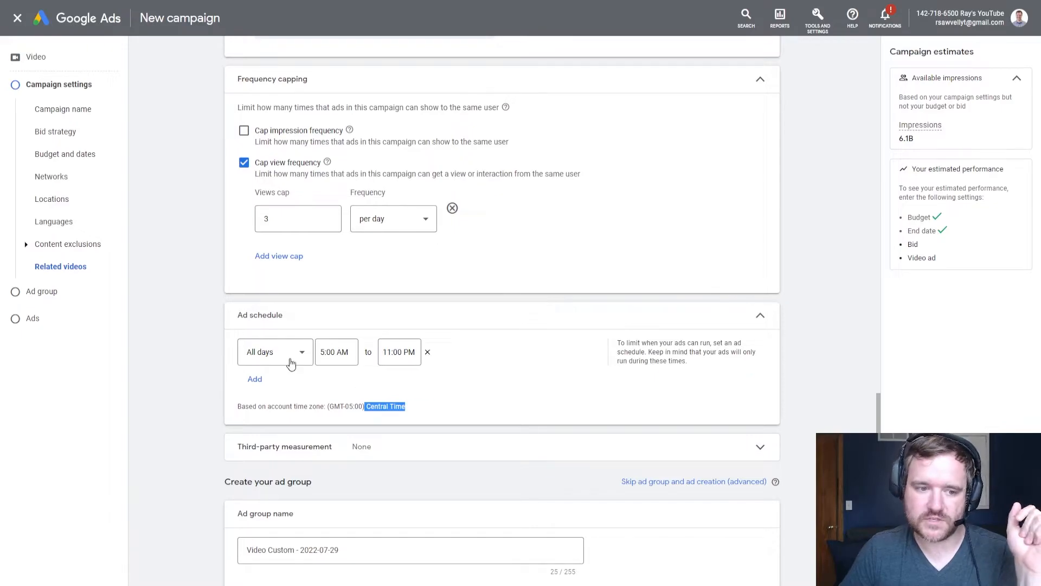
# - Change the scheduled days to Mondays - Fridays and add a second ad schedule entry for Saturdays - Sundays
pyautogui.click(272, 354)
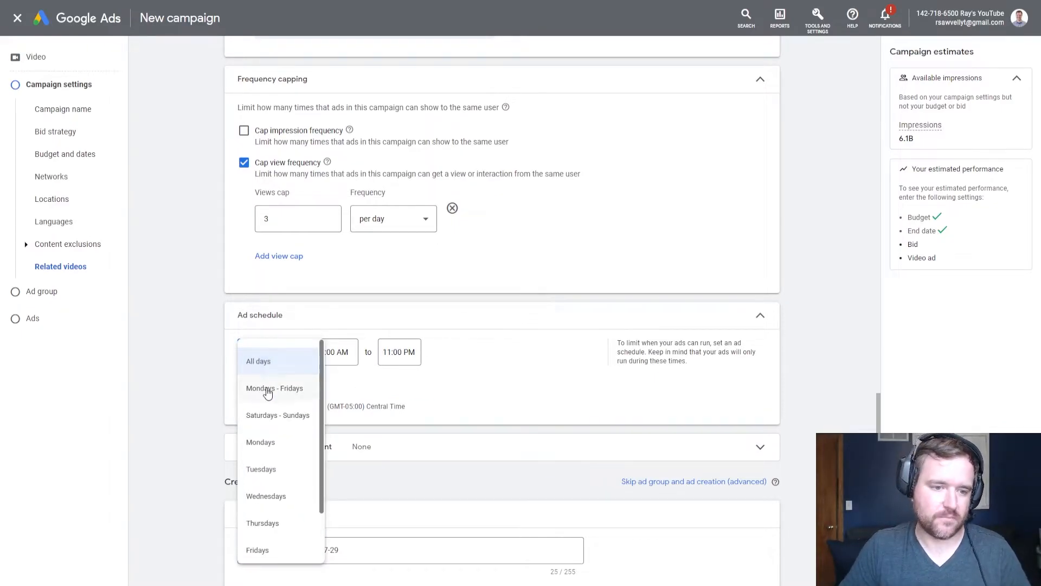
pyautogui.click(268, 389)
pyautogui.click(263, 378)
pyautogui.click(269, 388)
pyautogui.click(274, 449)
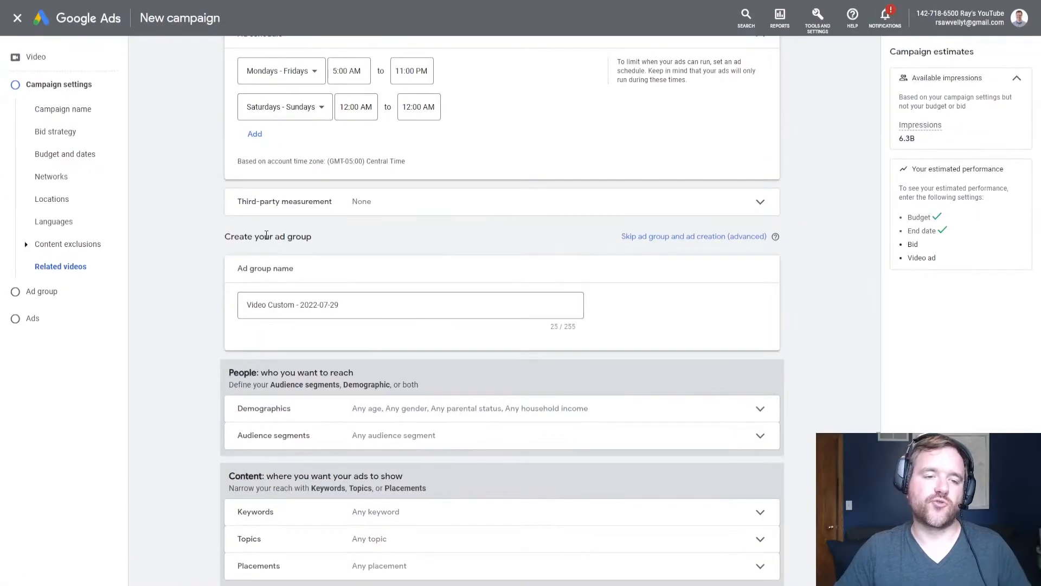
# - Name the ad group "Males - 24-45 - YouTube Interests"
pyautogui.moveTo(351, 305); pyautogui.dragTo(213, 305)
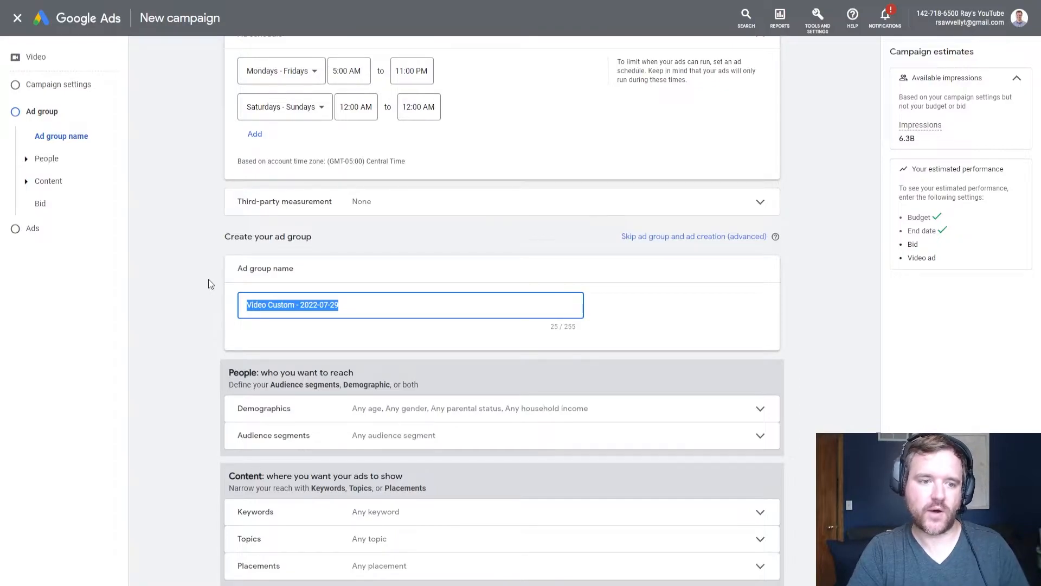
pyautogui.write('Males - 24-45 - ')
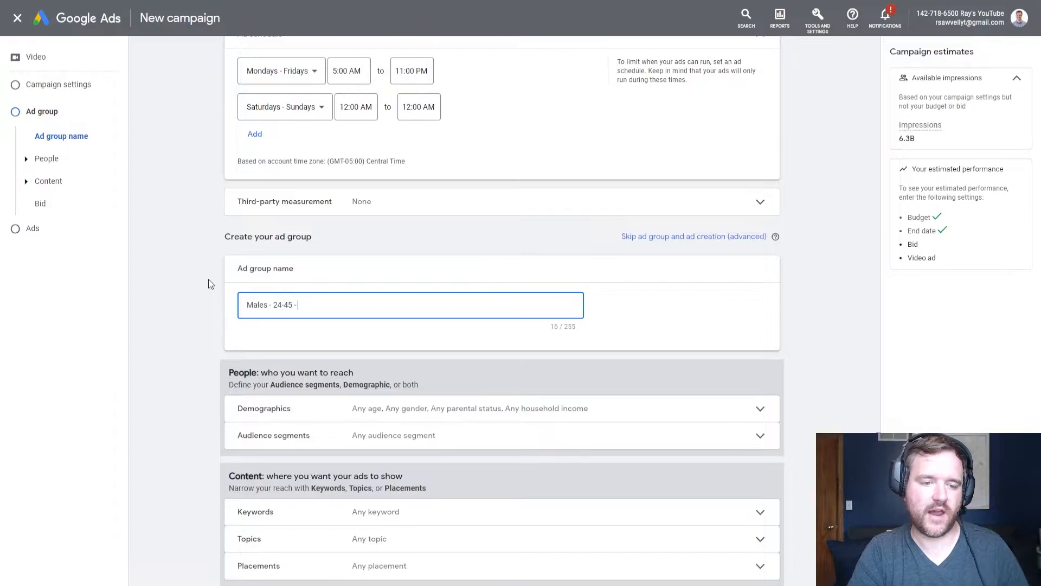
pyautogui.write('YouT')
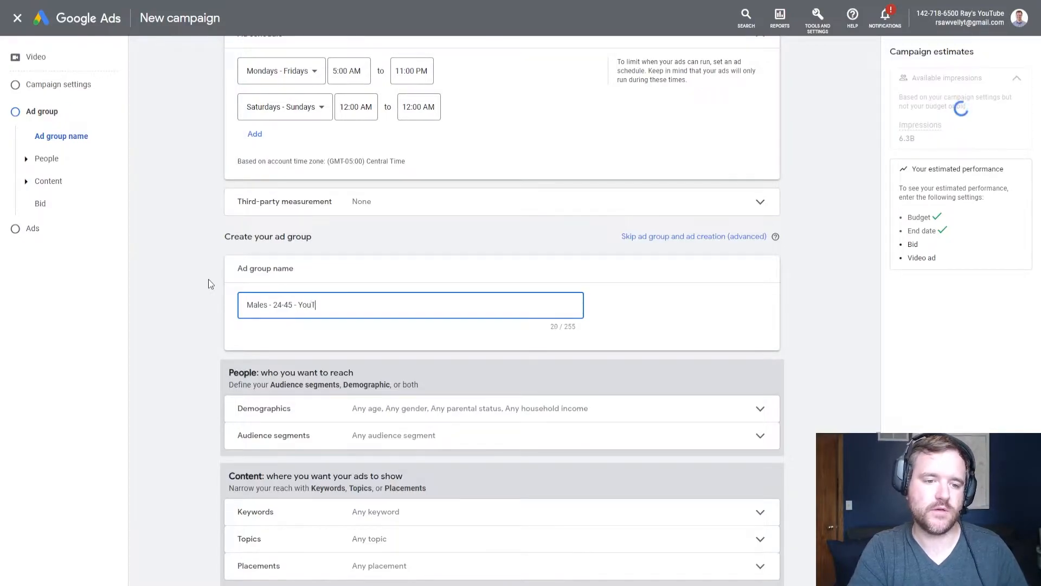
pyautogui.write('ube Interests')
pyautogui.click(182, 271)
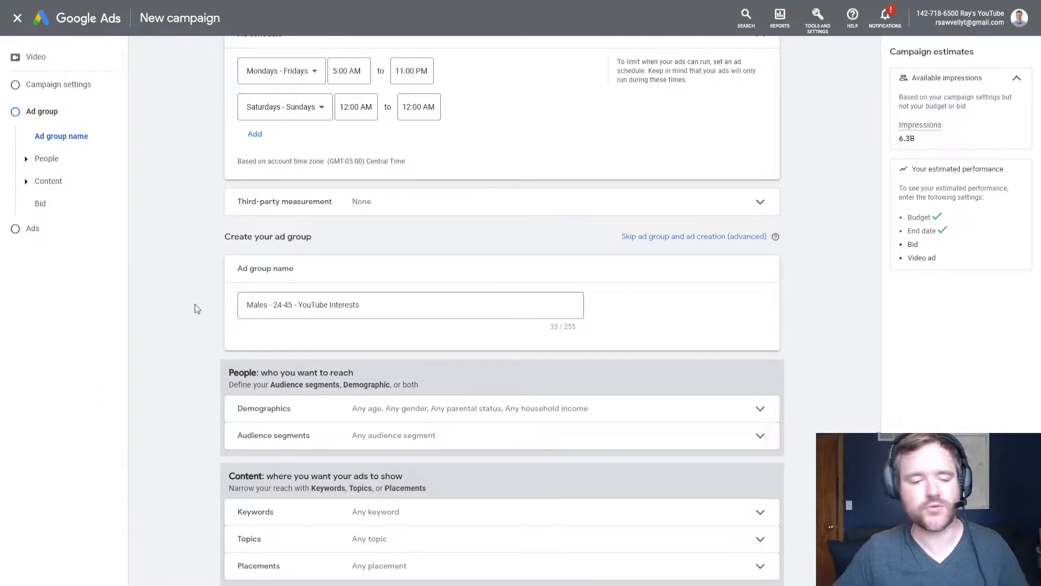
pyautogui.click(299, 305)
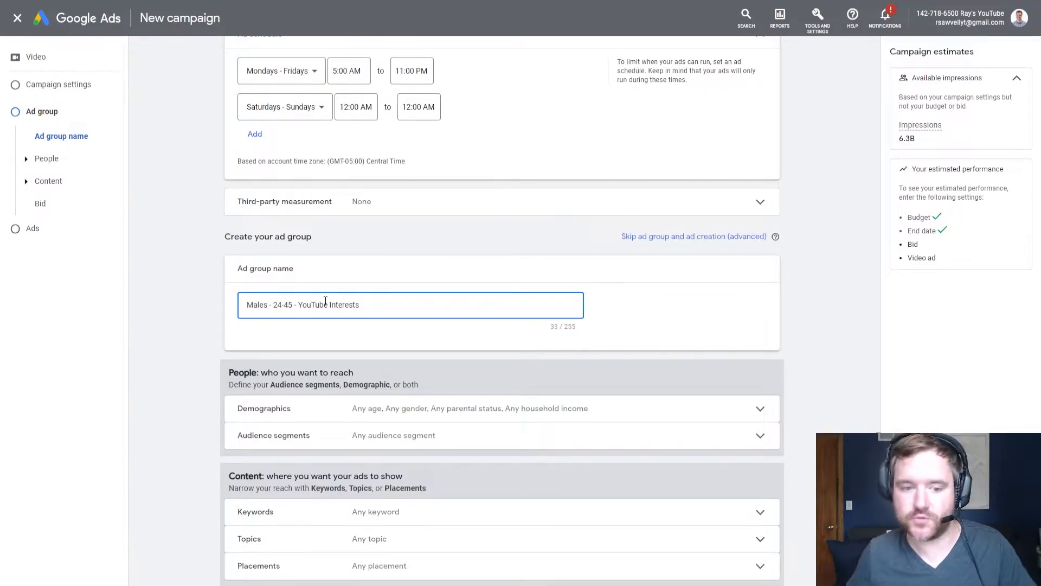
pyautogui.scroll(-1, 217, 297)
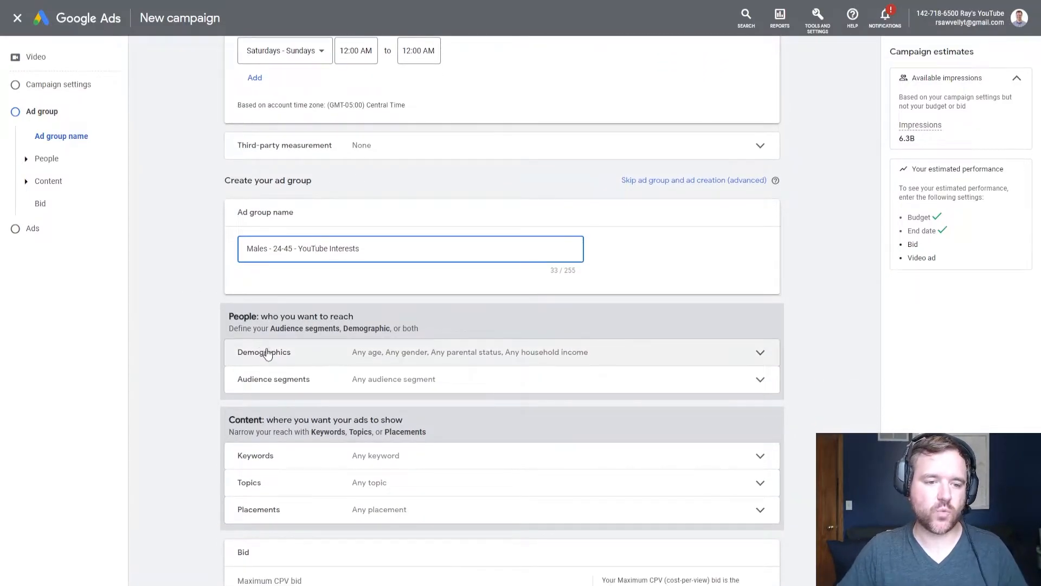
# - Restrict the ad group's gender targeting to Male by excluding Female and Unknown in the demographics
pyautogui.scroll(-1, 224, 325)
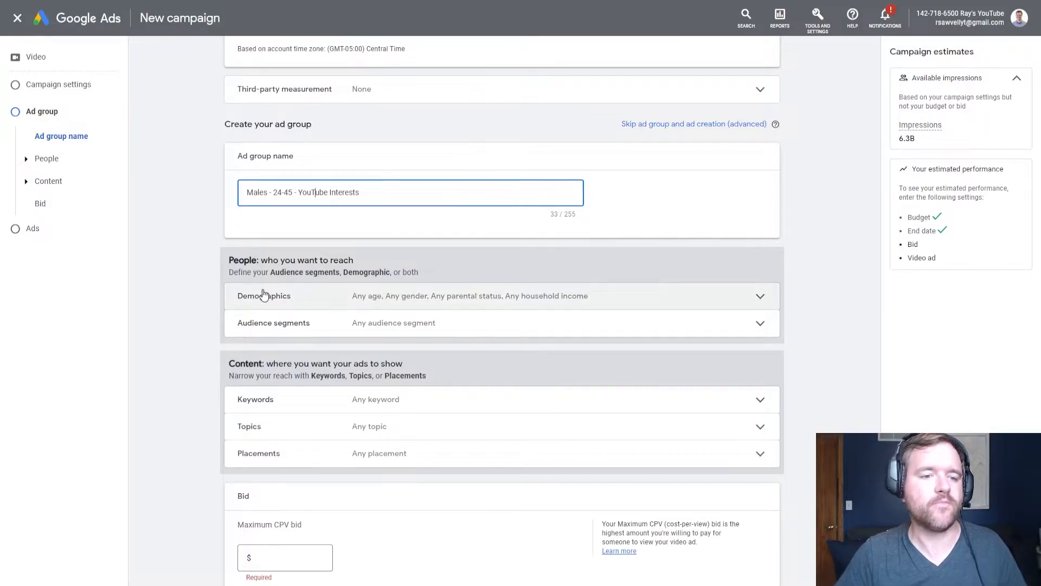
pyautogui.click(292, 295)
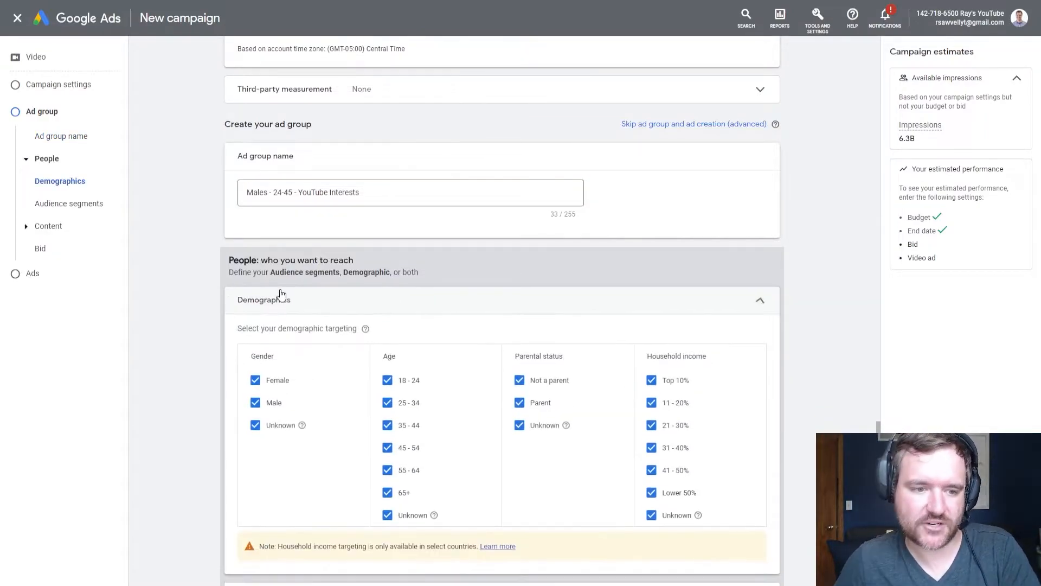
pyautogui.scroll(-1, 277, 296)
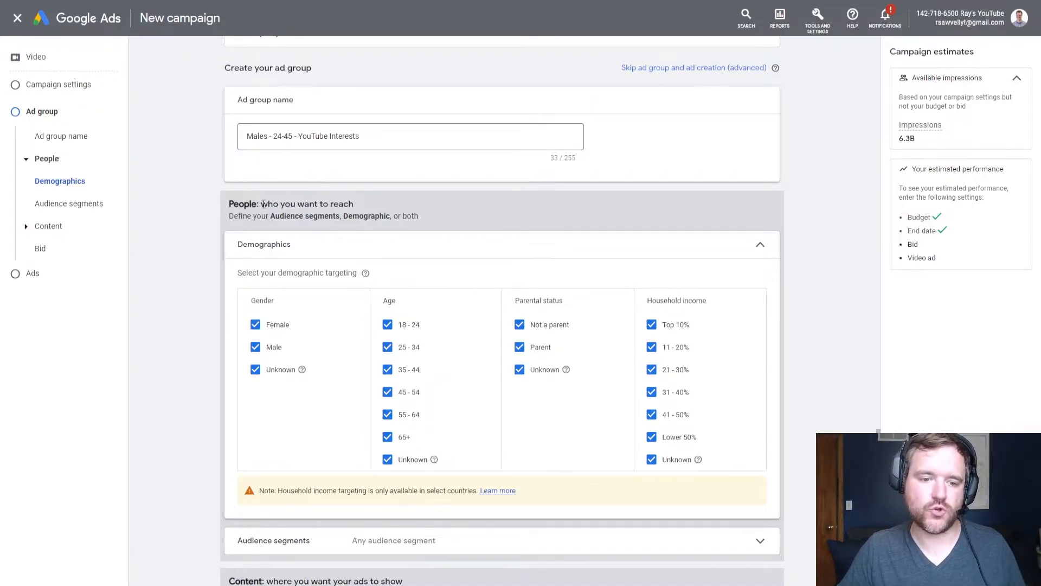
pyautogui.click(255, 325)
pyautogui.click(255, 369)
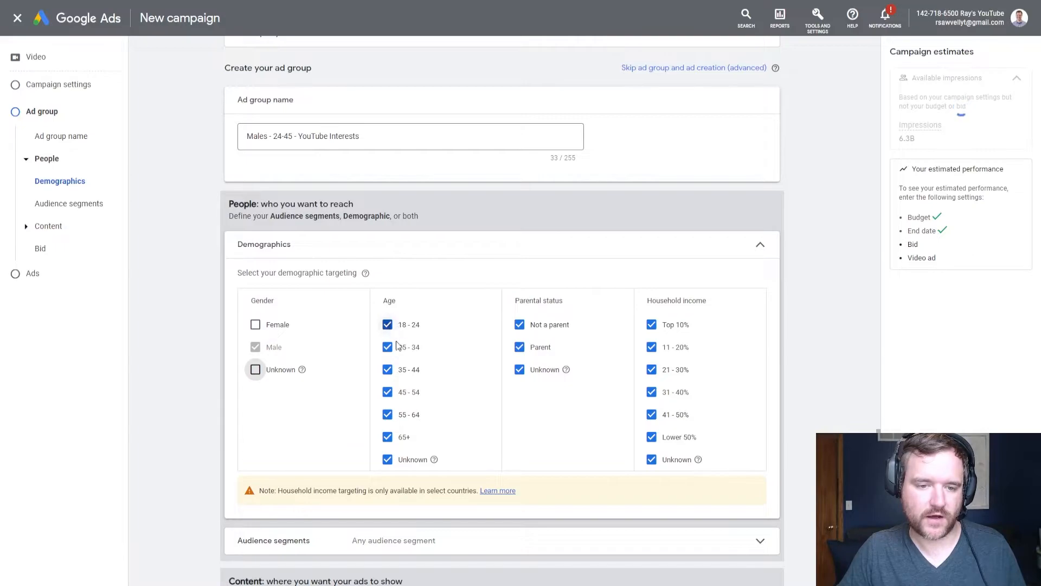
# - Limit the age targeting to 25 - 34 and 35 - 44 by excluding 18 - 24, 45 - 54, 55 - 64, 65+ and Unknown
pyautogui.click(387, 325)
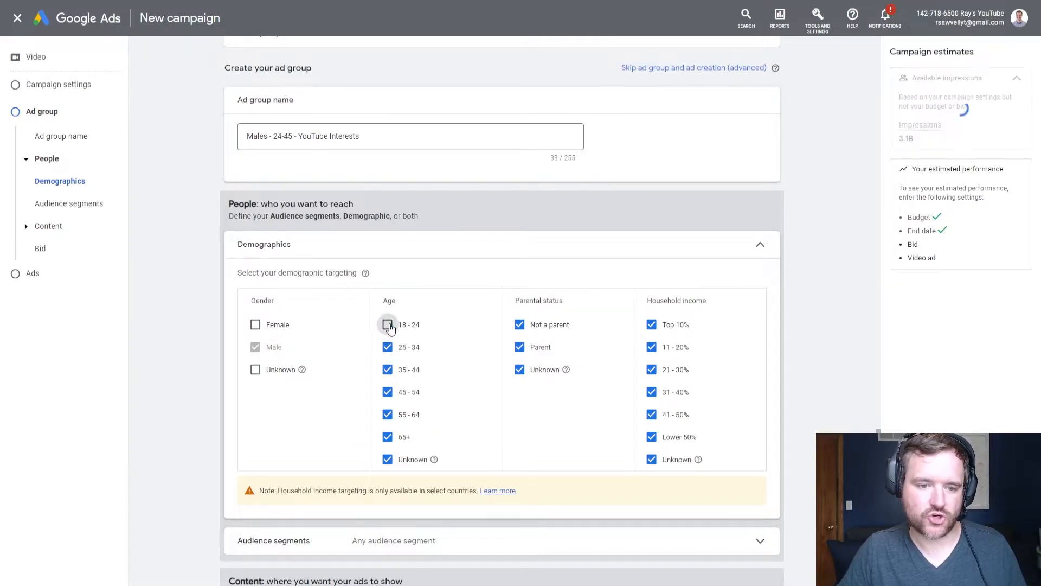
pyautogui.click(387, 392)
pyautogui.click(387, 415)
pyautogui.click(387, 437)
pyautogui.click(388, 459)
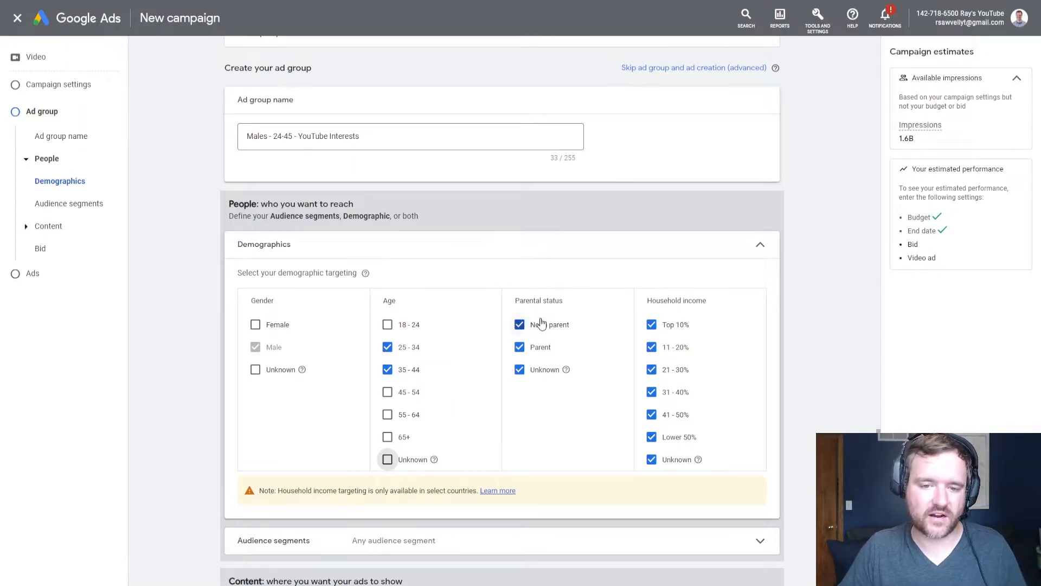
pyautogui.moveTo(529, 300); pyautogui.dragTo(556, 297)
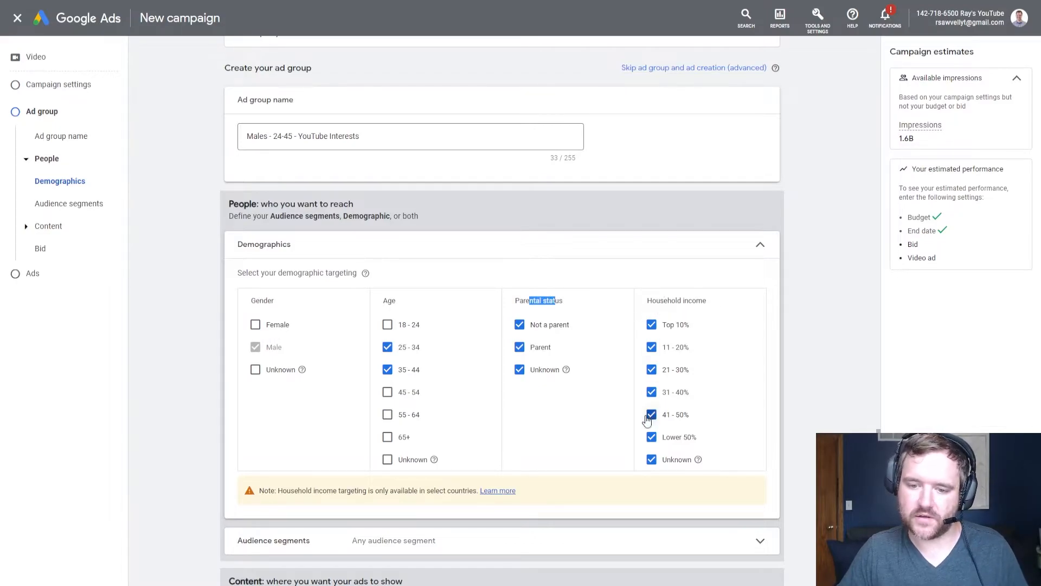
pyautogui.click(651, 438)
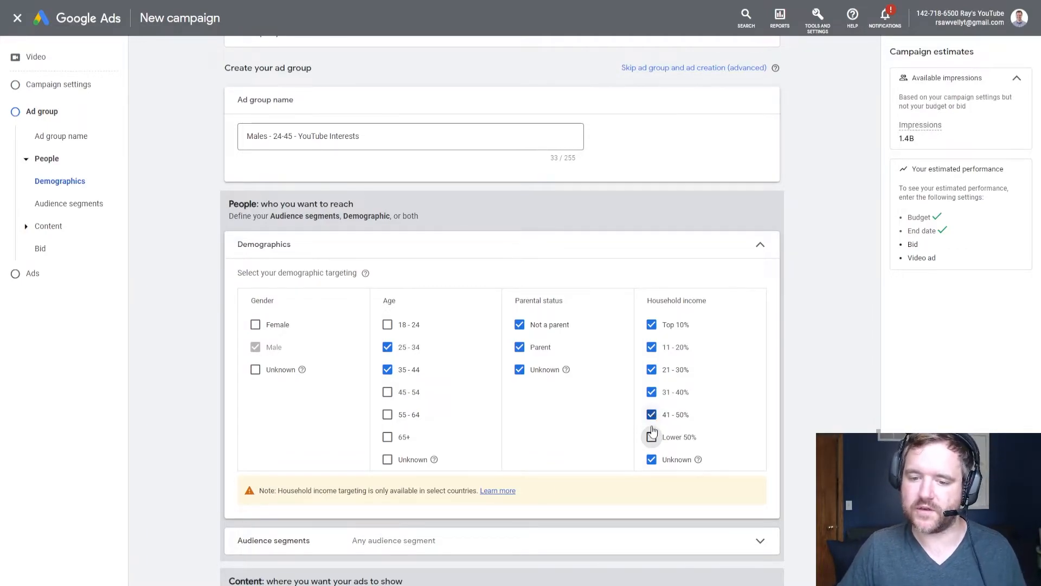
pyautogui.click(652, 438)
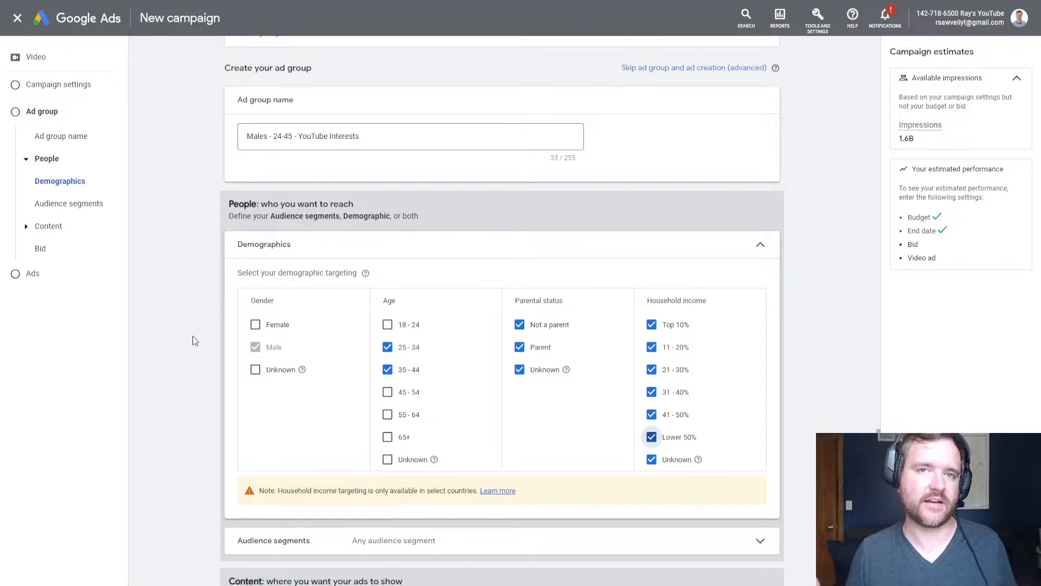
# - Browse the detailed demographics (Who they are) categories in the ad group's audience segments
pyautogui.scroll(-3, 207, 324)
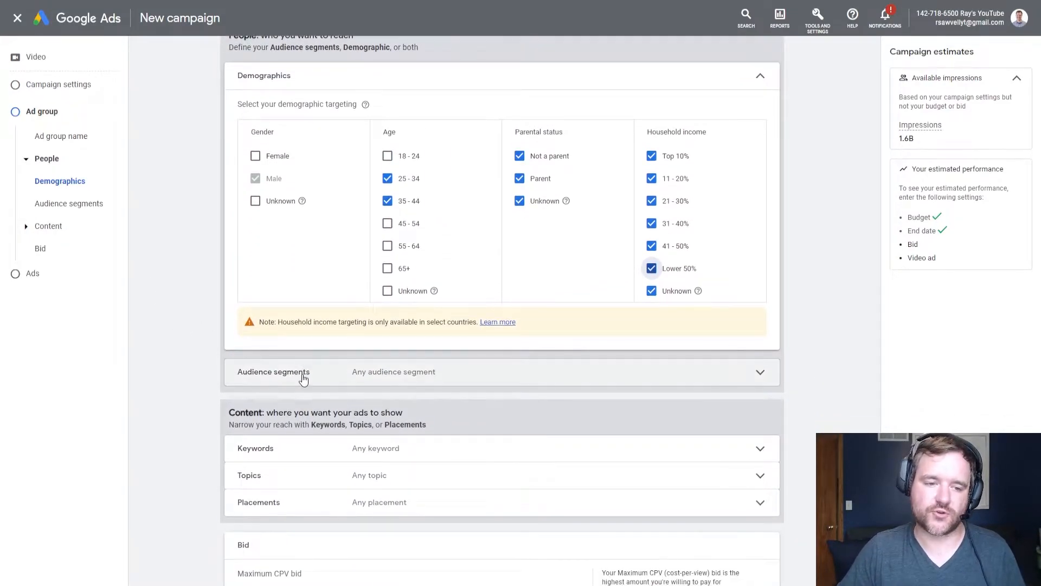
pyautogui.click(301, 375)
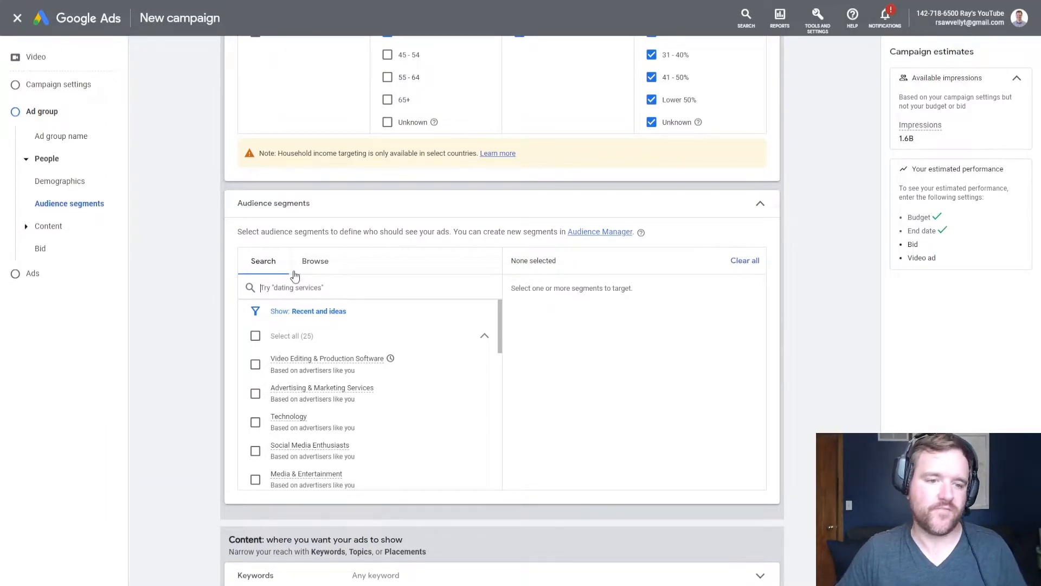
pyautogui.click(314, 267)
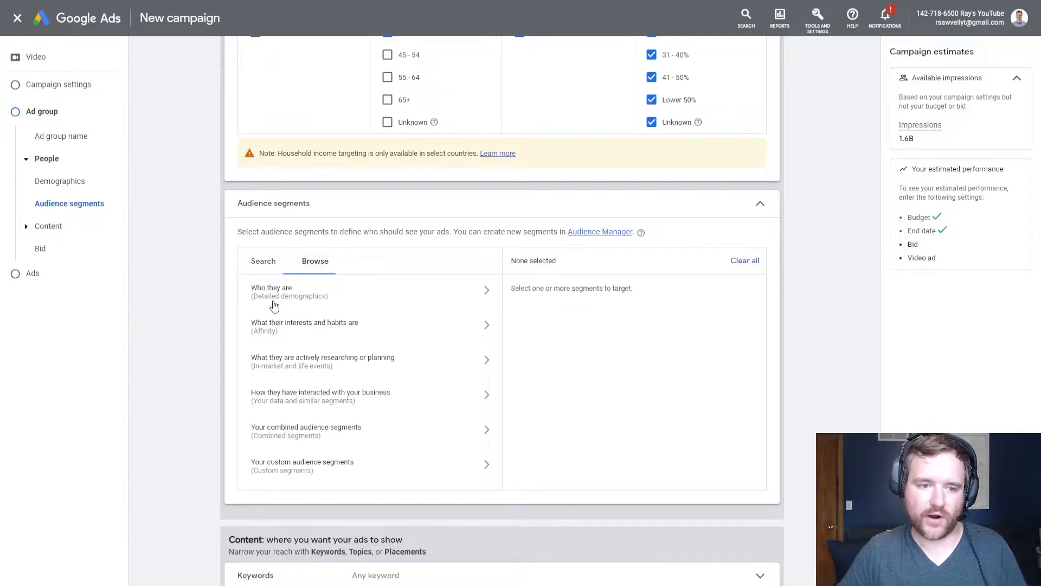
pyautogui.click(309, 296)
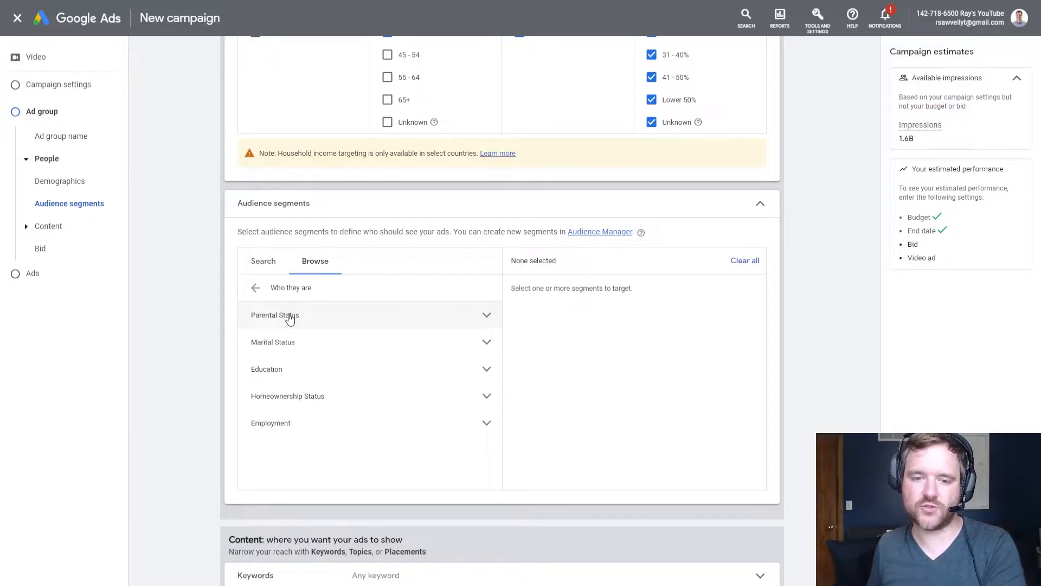
# - Search the audience segments for "plumbing", review the suggested in-market segments, and clear the search
pyautogui.click(266, 262)
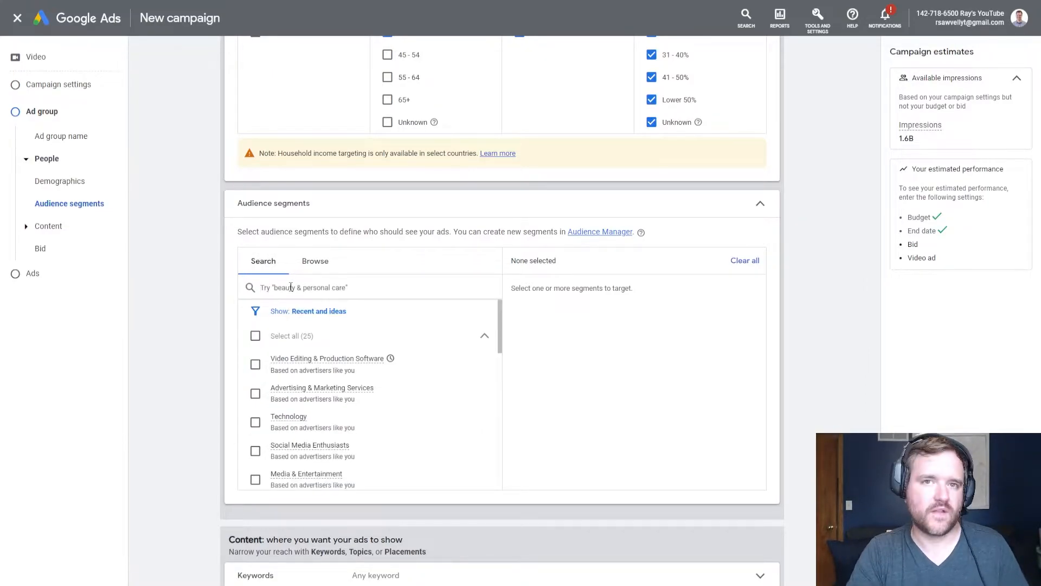
pyautogui.write('plumin')
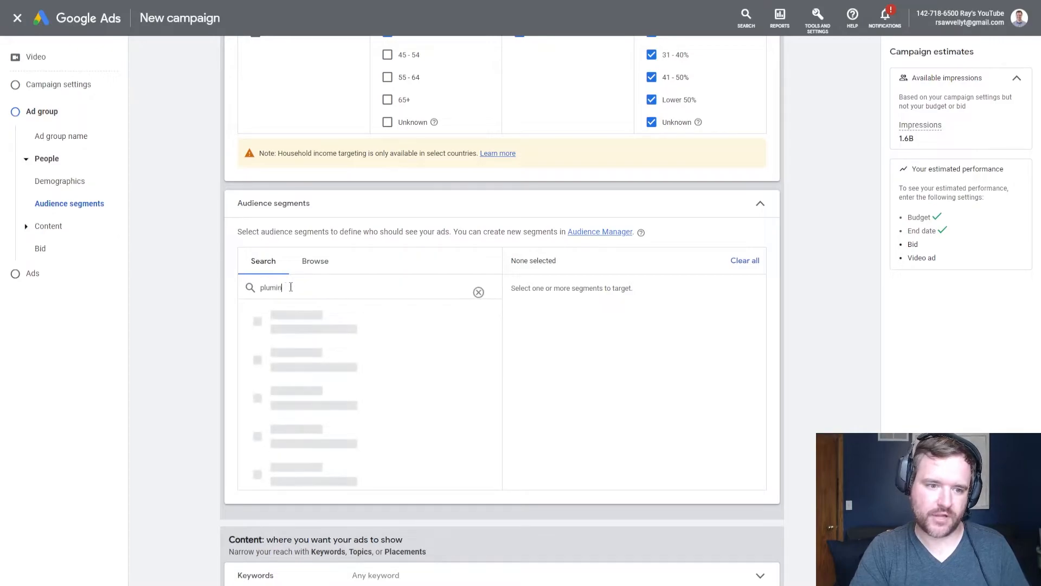
pyautogui.press('BackSpace')
pyautogui.press('BackSpace')
pyautogui.write('bing')
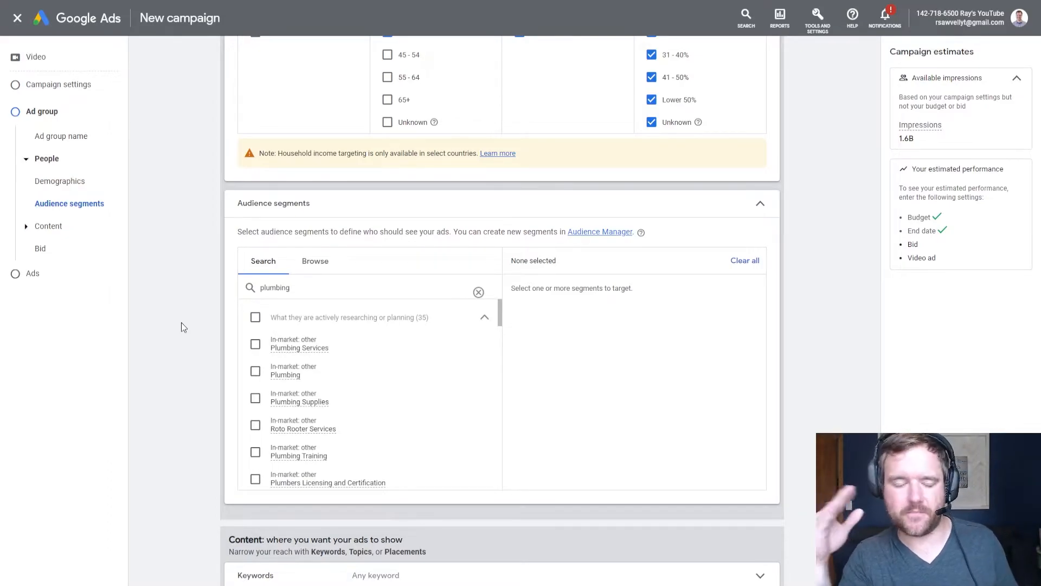
pyautogui.moveTo(295, 351)
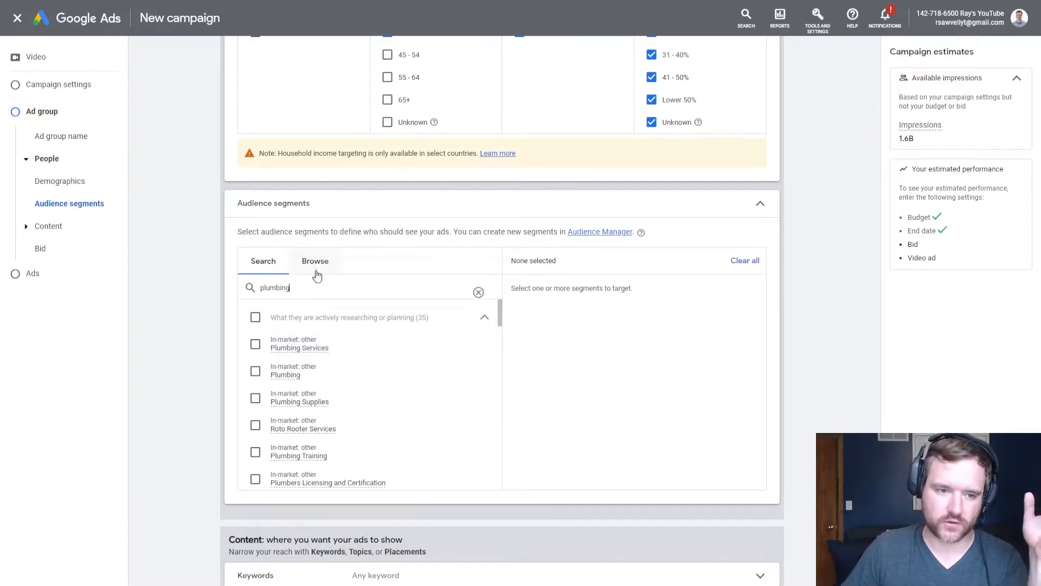
pyautogui.moveTo(296, 288); pyautogui.dragTo(234, 292)
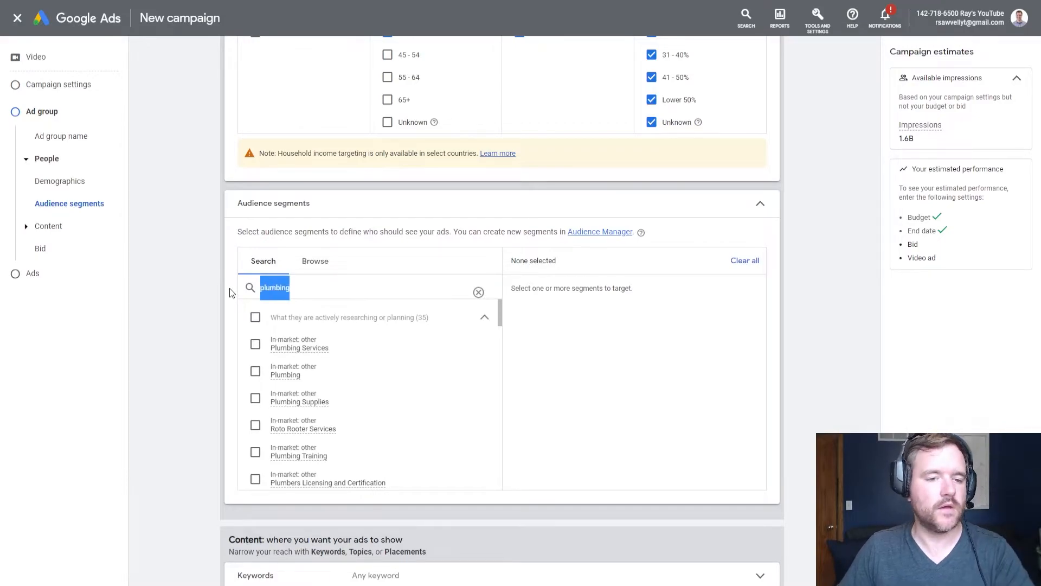
pyautogui.press('BackSpace')
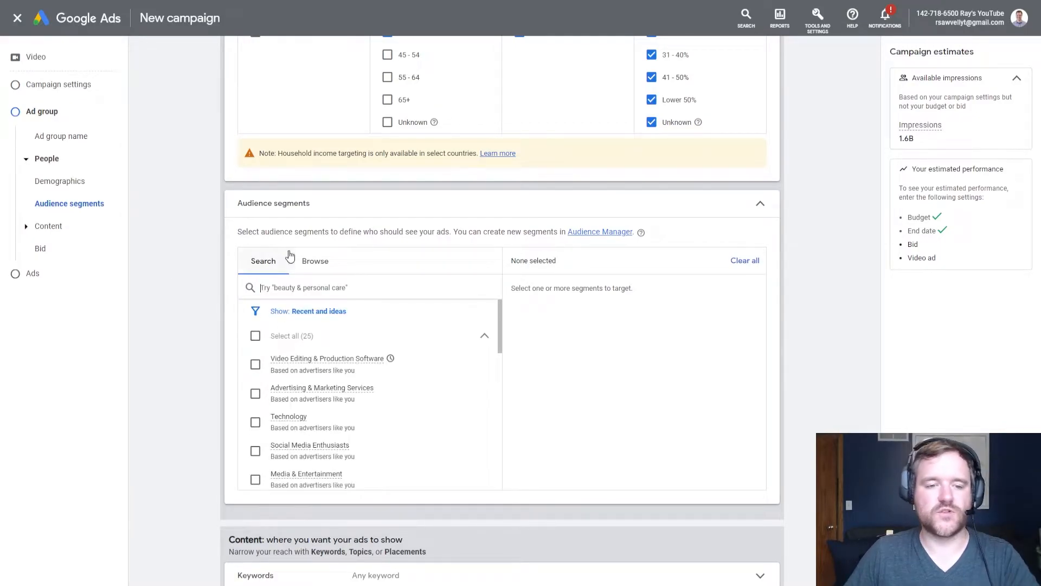
# - Search the audience segments for "youtube" and look through the matching in-market segments
pyautogui.click(331, 269)
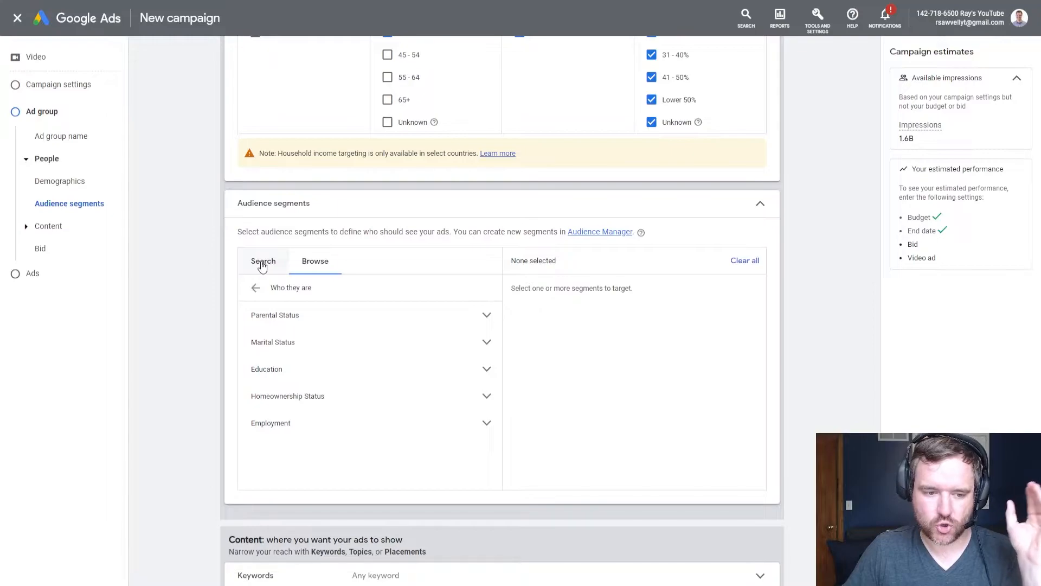
pyautogui.click(263, 264)
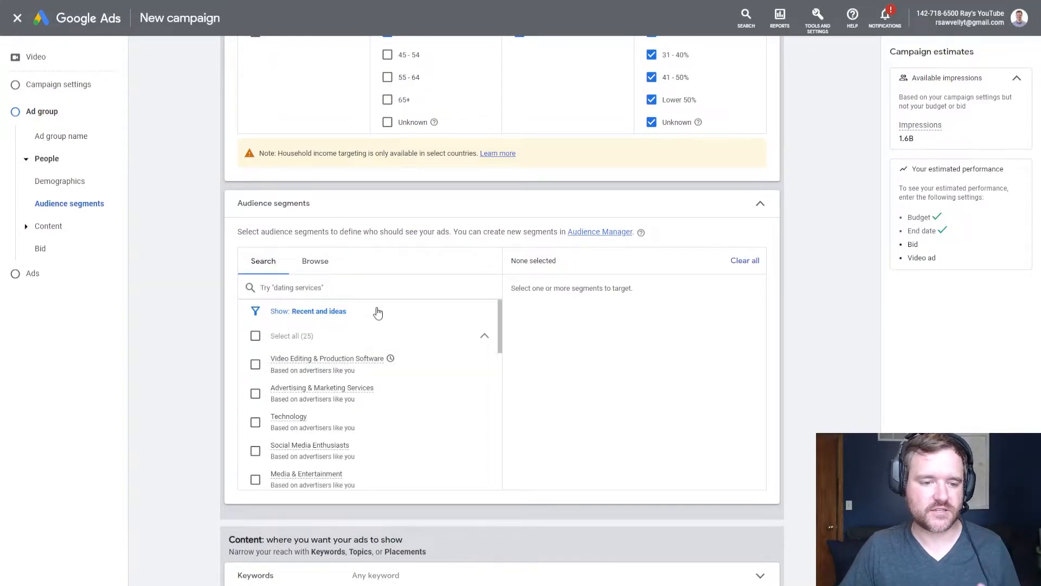
pyautogui.click(306, 287)
pyautogui.write('youtube')
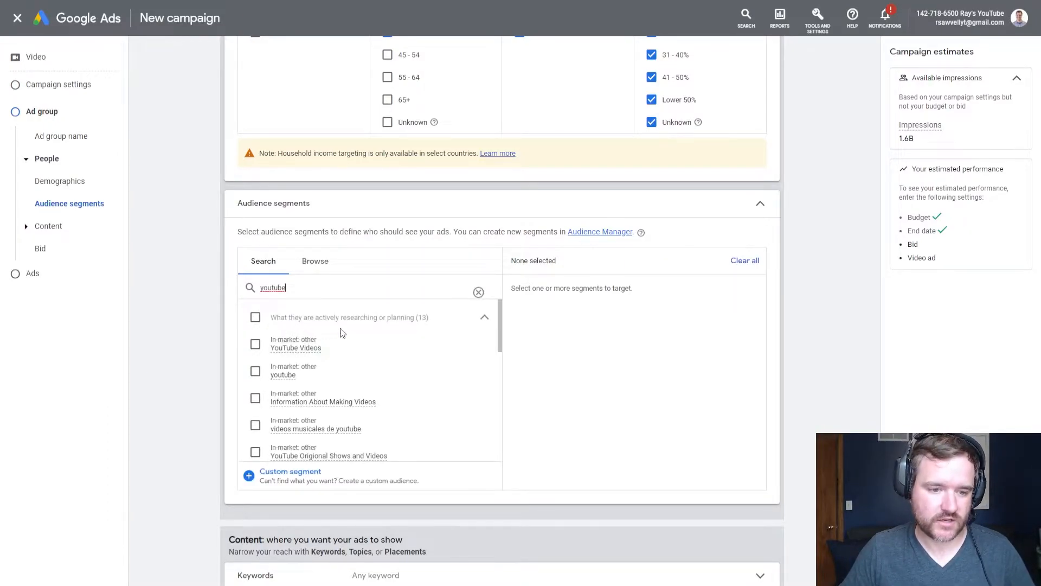
pyautogui.scroll(-2, 288, 340)
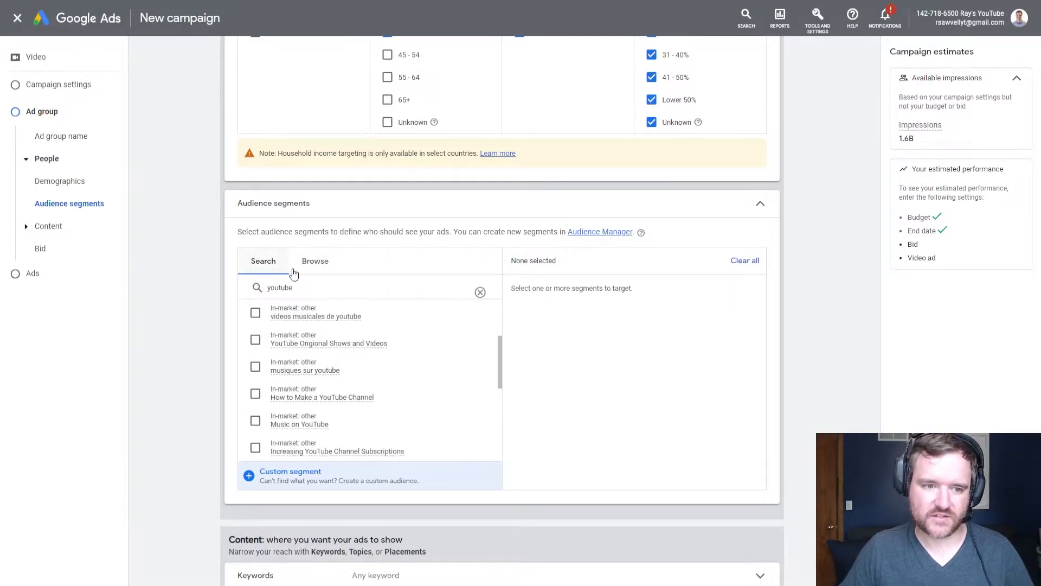
pyautogui.moveTo(293, 287); pyautogui.dragTo(256, 289)
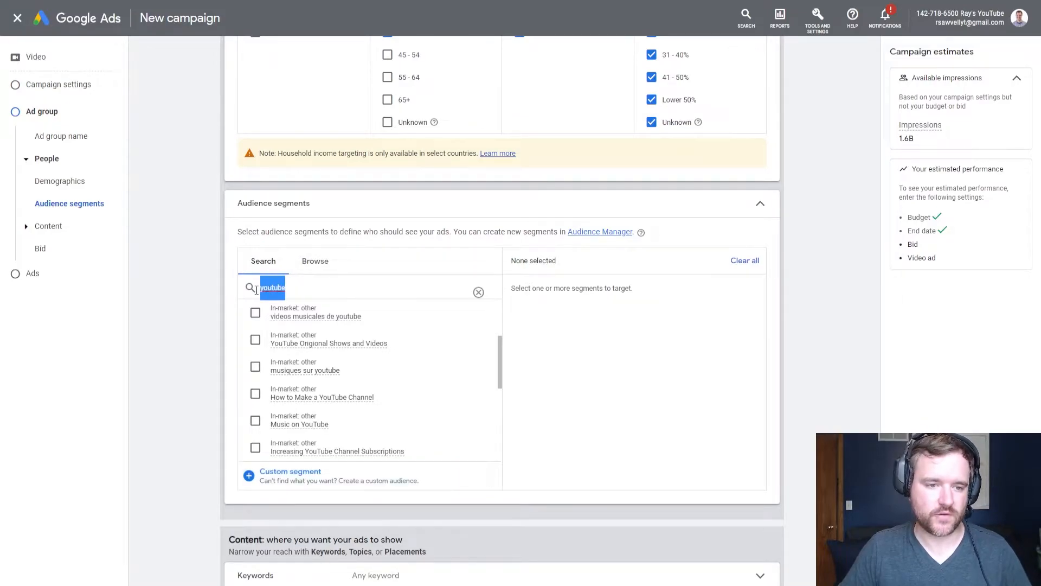
pyautogui.click(280, 477)
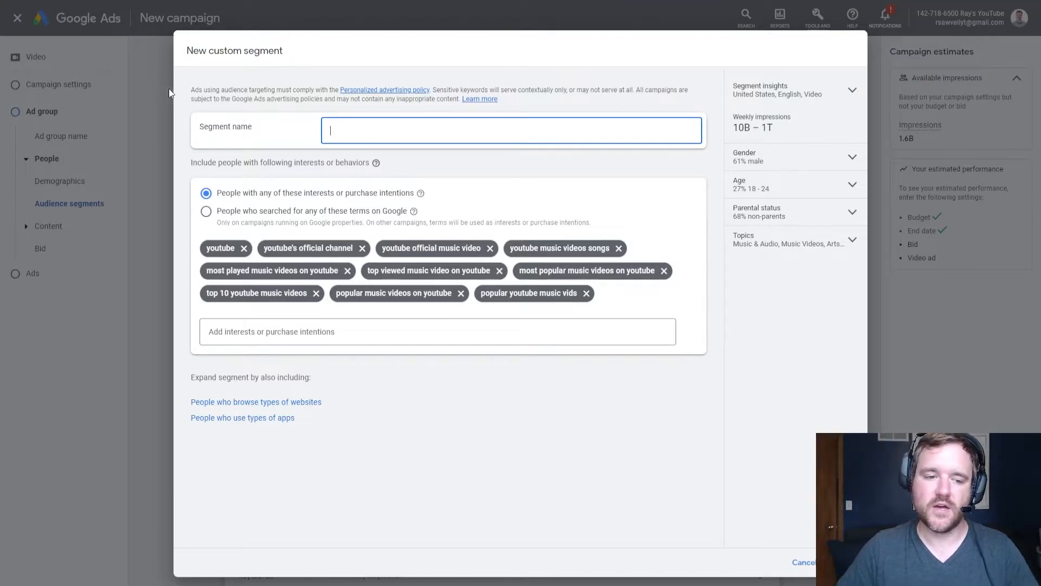
pyautogui.click(802, 562)
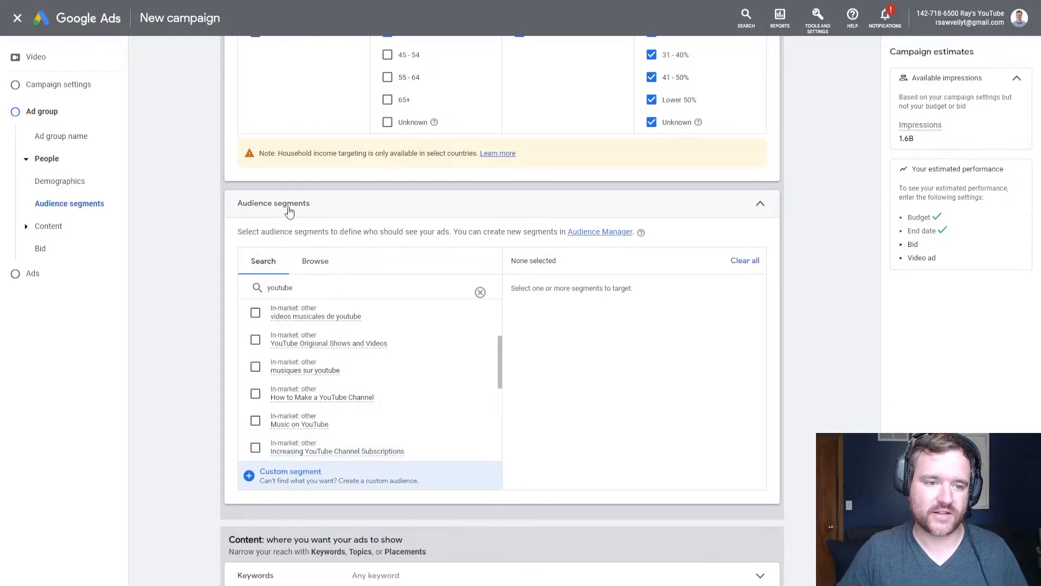
# - Start a new custom segment from the "youtube" search and name it "YouTube Influencers"
pyautogui.click(300, 289)
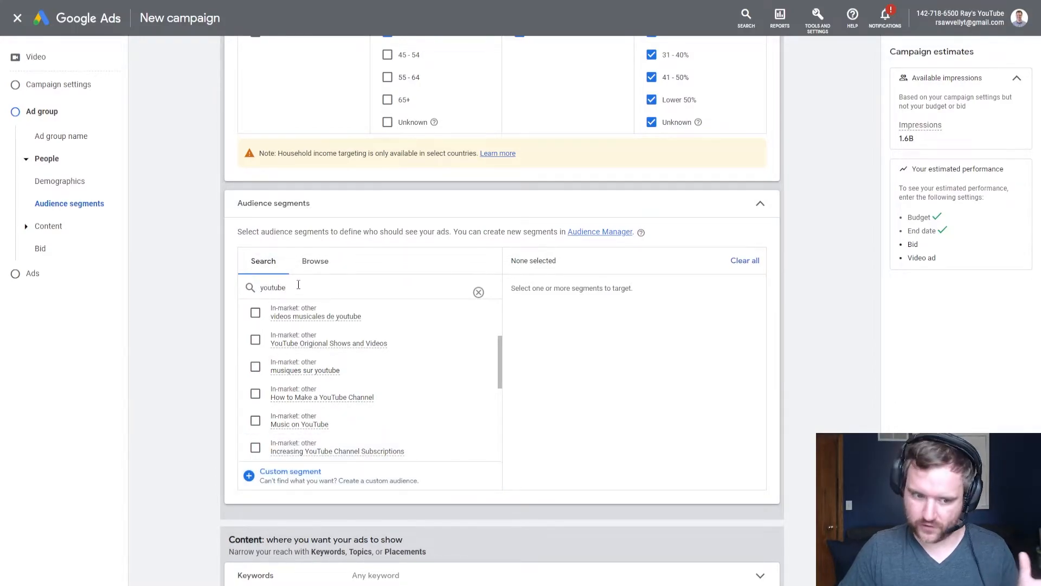
pyautogui.click(291, 473)
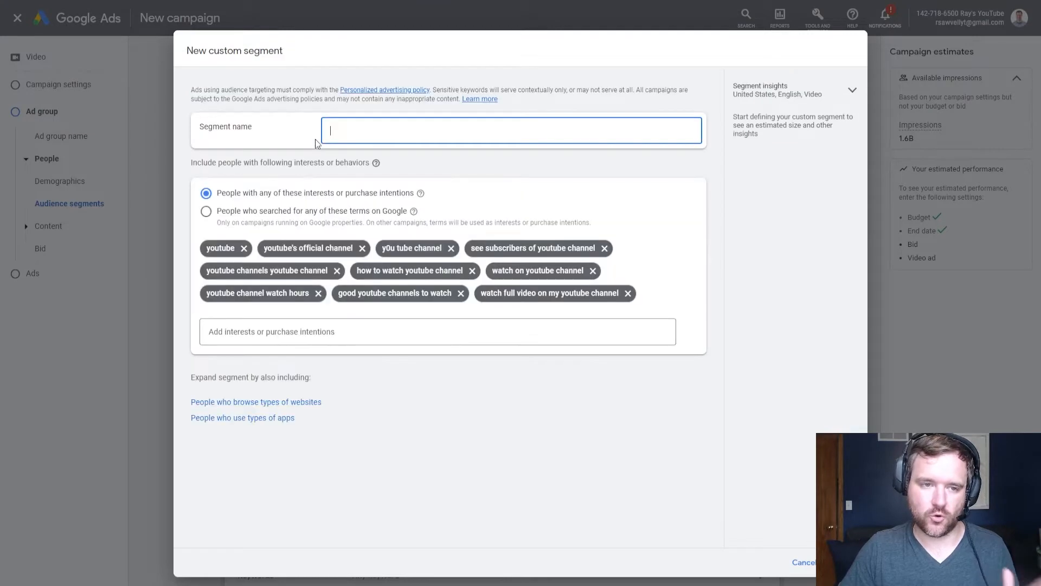
pyautogui.click(355, 129)
pyautogui.write('YouTube')
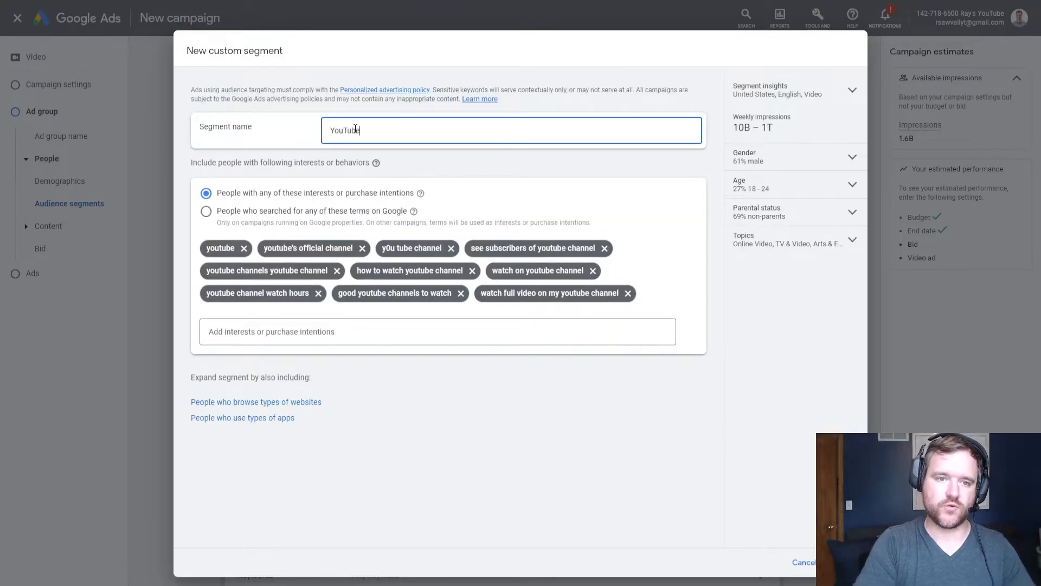
pyautogui.write(' Influencers')
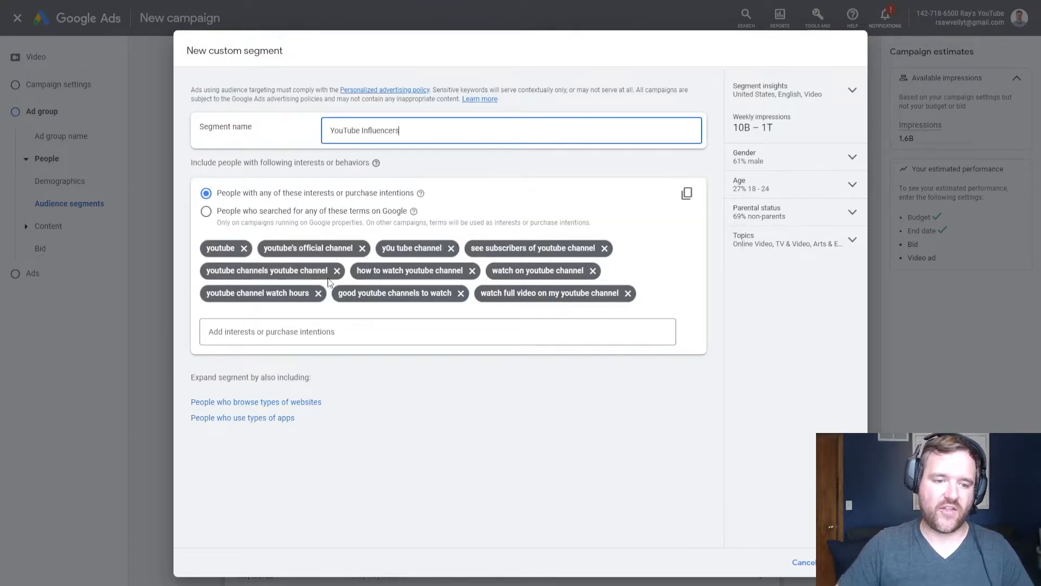
# - Target people who searched for the segment's terms on Google and add "subscribe our youtube channel" and "youtube channel subscribe" as search terms
pyautogui.click(331, 331)
pyautogui.click(206, 211)
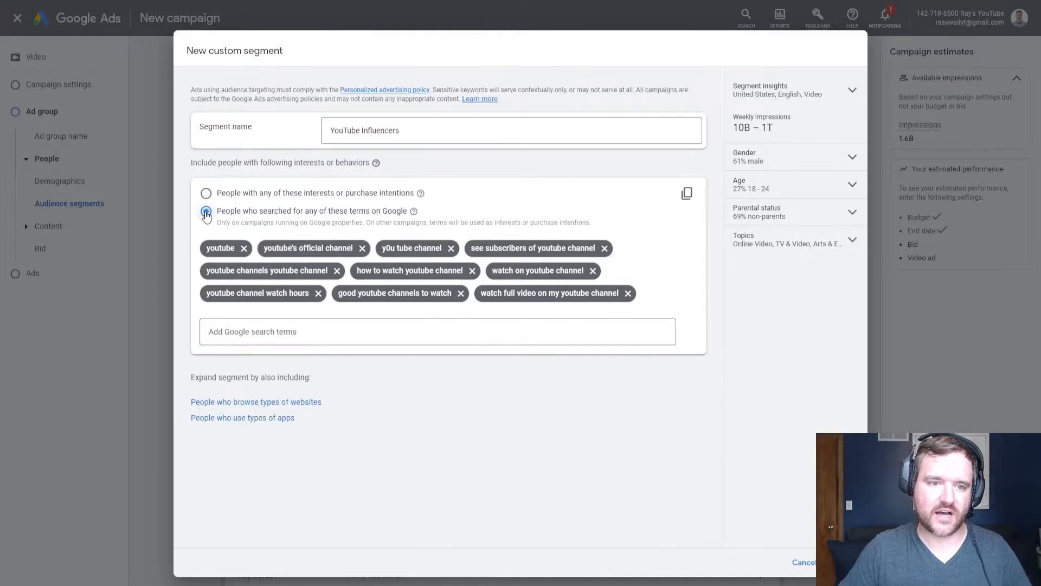
pyautogui.click(268, 331)
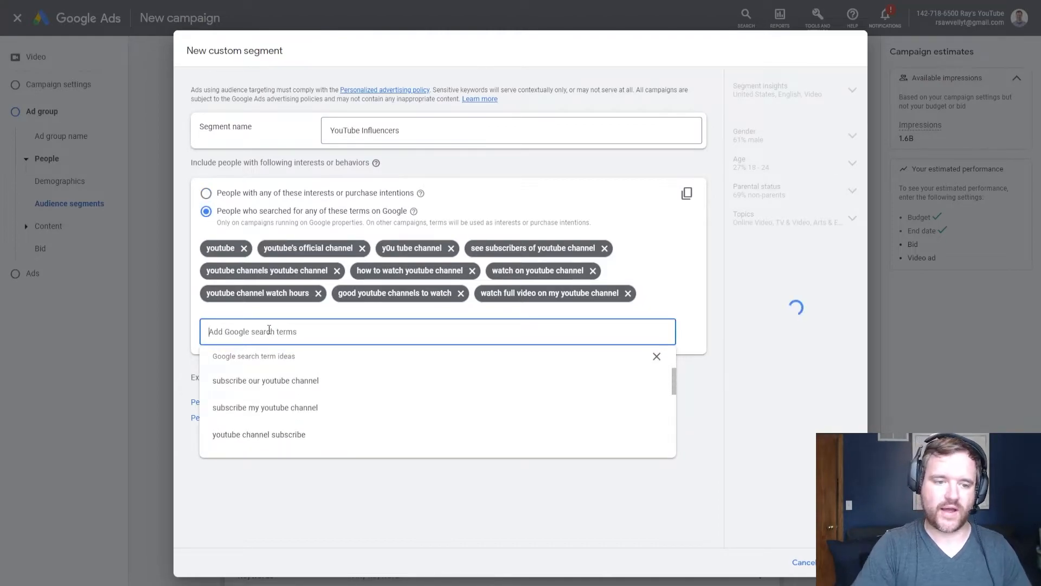
pyautogui.click(255, 382)
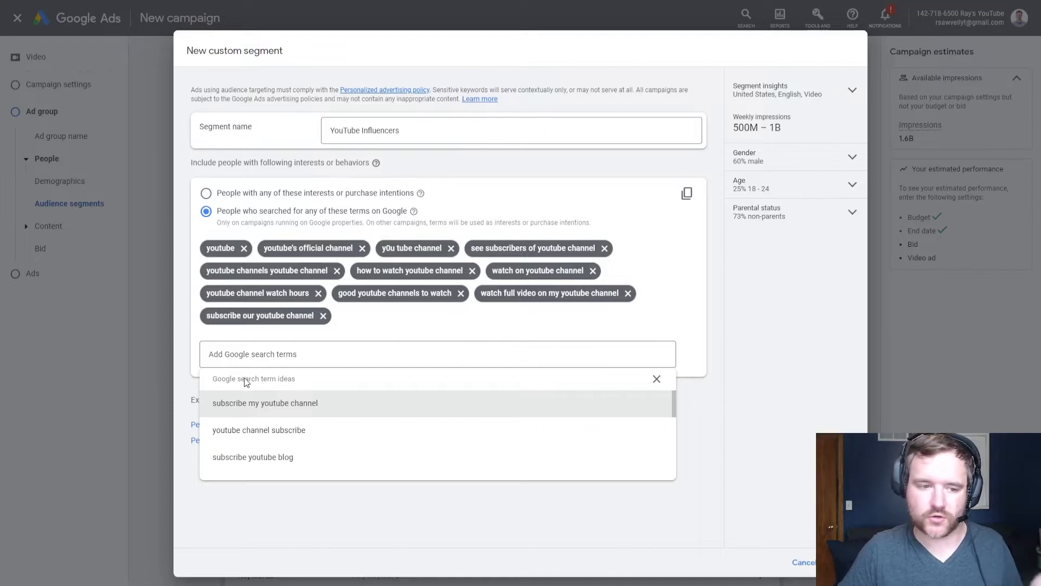
pyautogui.click(246, 430)
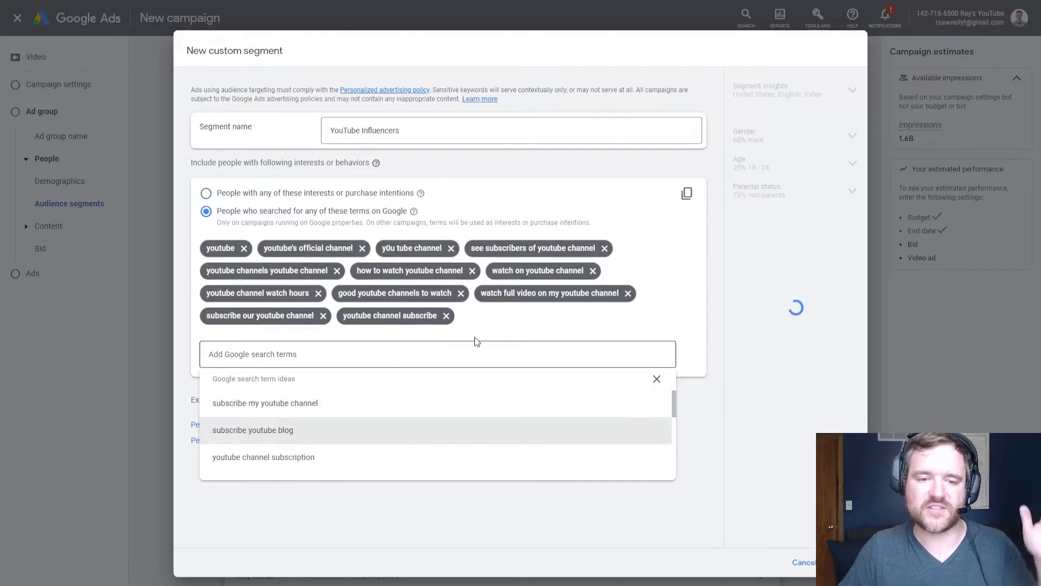
pyautogui.click(495, 333)
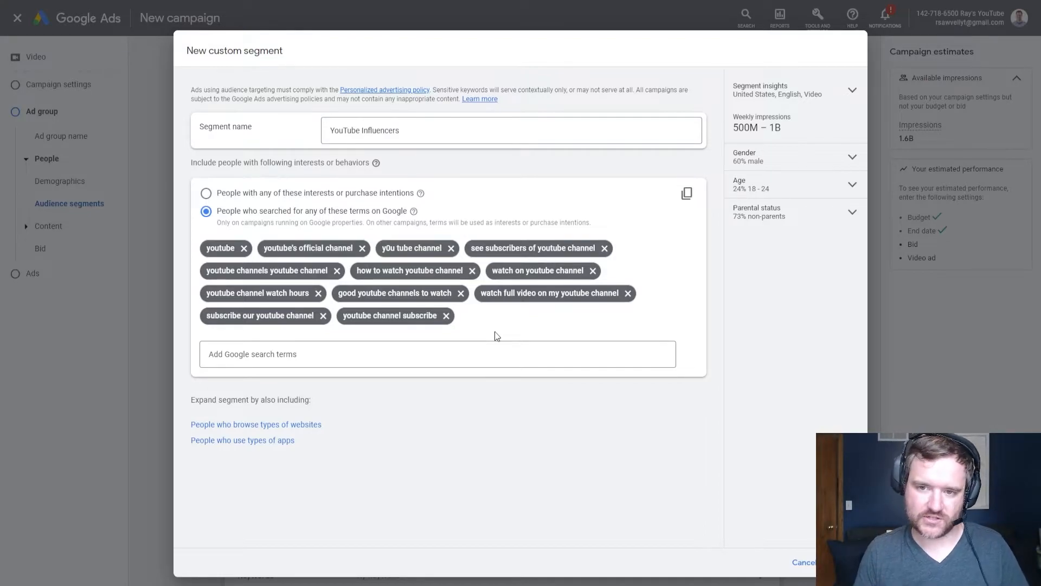
# - Discard the new custom segment, target the in-market segment "How to Make a YouTube Channel" instead, and review the audience expansion and content options
pyautogui.click(795, 561)
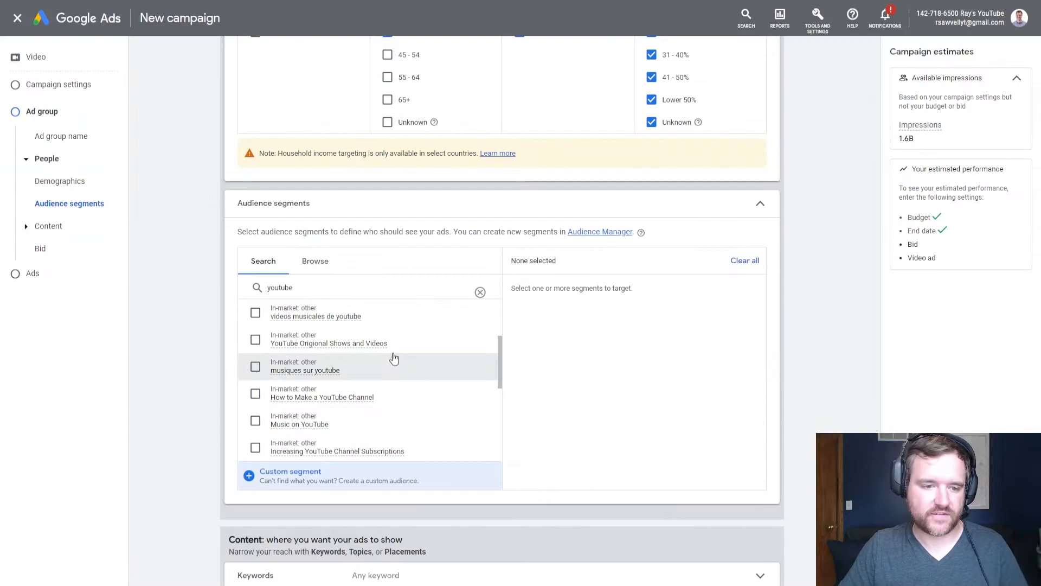
pyautogui.click(255, 394)
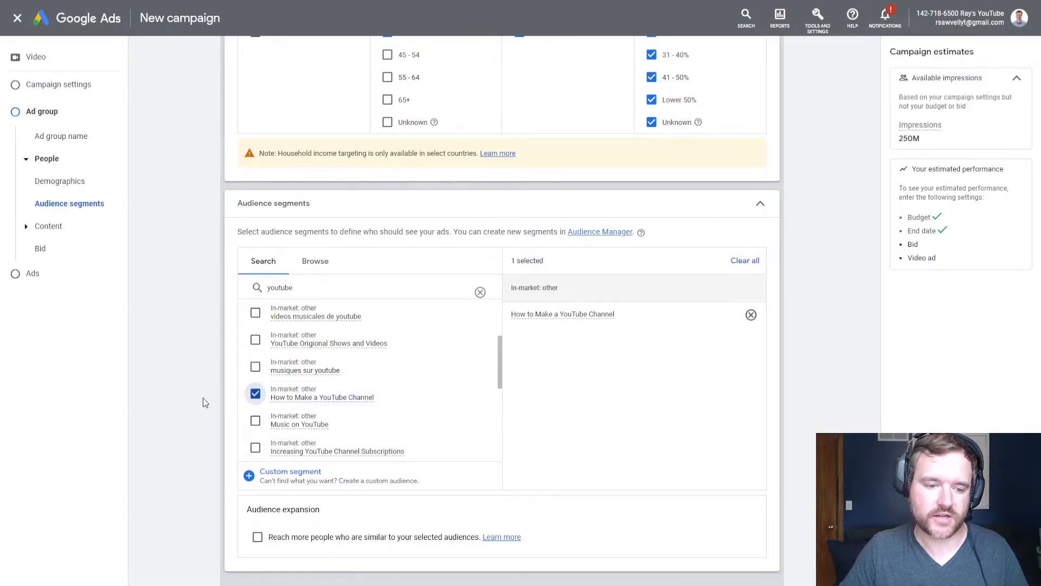
pyautogui.scroll(-3, 203, 398)
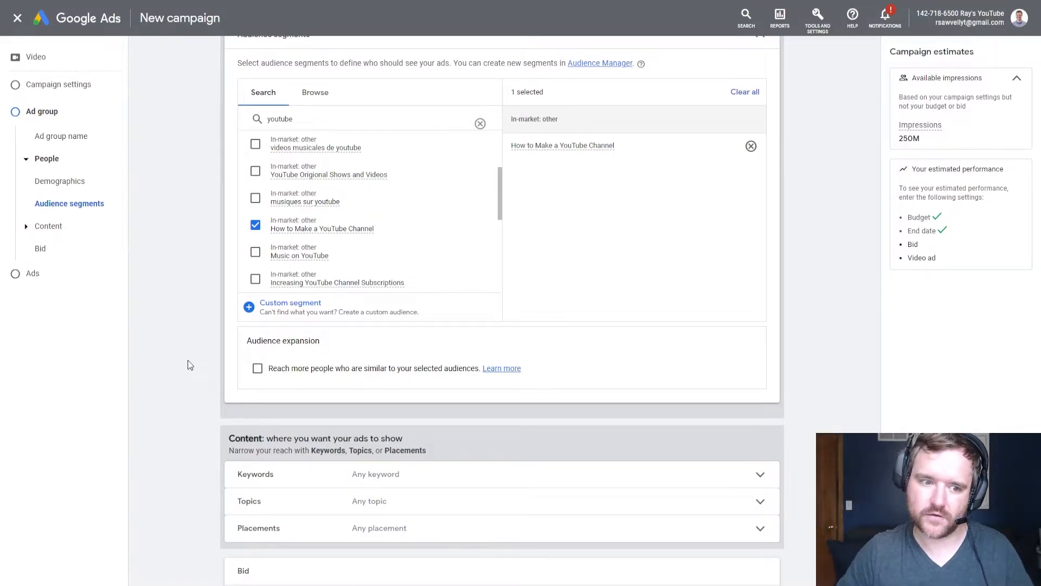
pyautogui.scroll(-2, 216, 361)
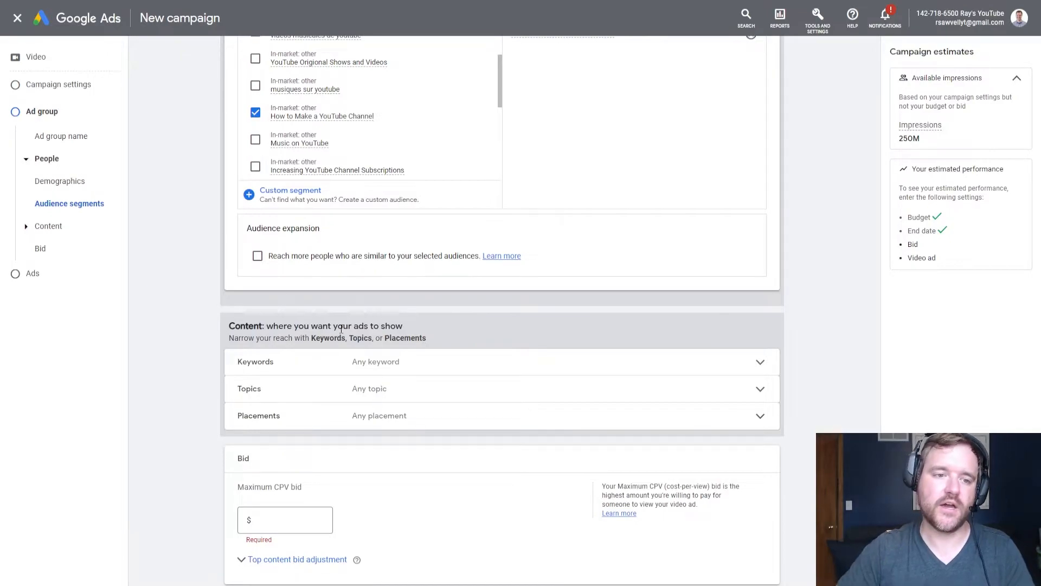
pyautogui.scroll(1, 261, 287)
pyautogui.scroll(2, 262, 288)
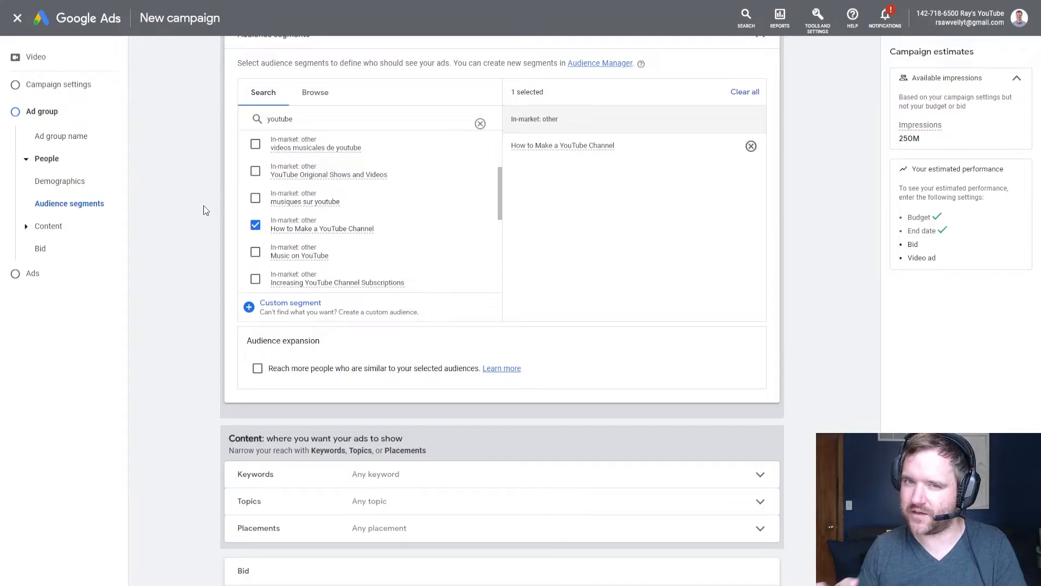
# - Set the ad group's maximum CPV bid to $0.10
pyautogui.scroll(-6, 205, 210)
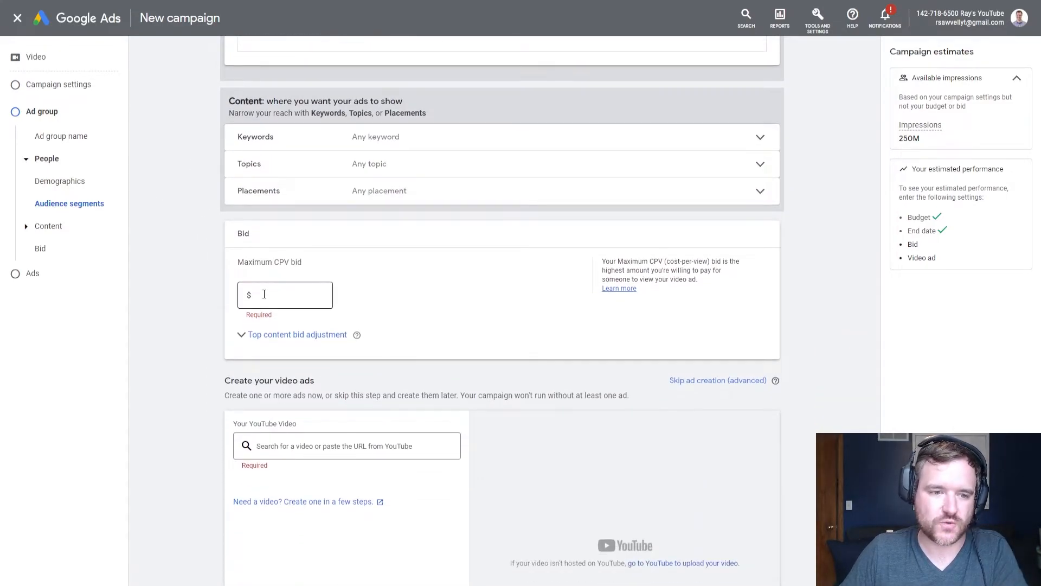
pyautogui.click(264, 294)
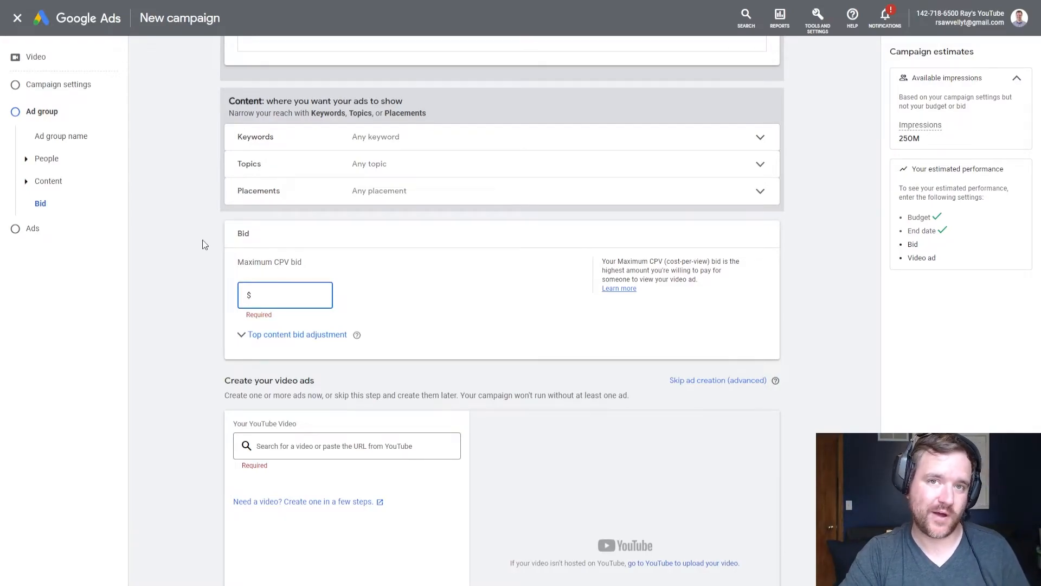
pyautogui.moveTo(921, 140); pyautogui.dragTo(894, 147)
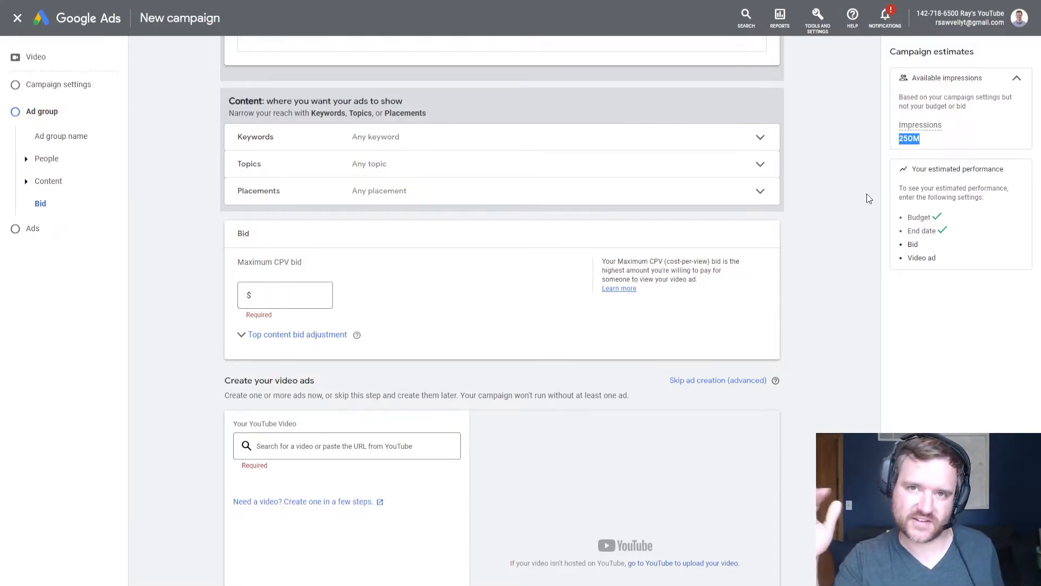
pyautogui.click(273, 290)
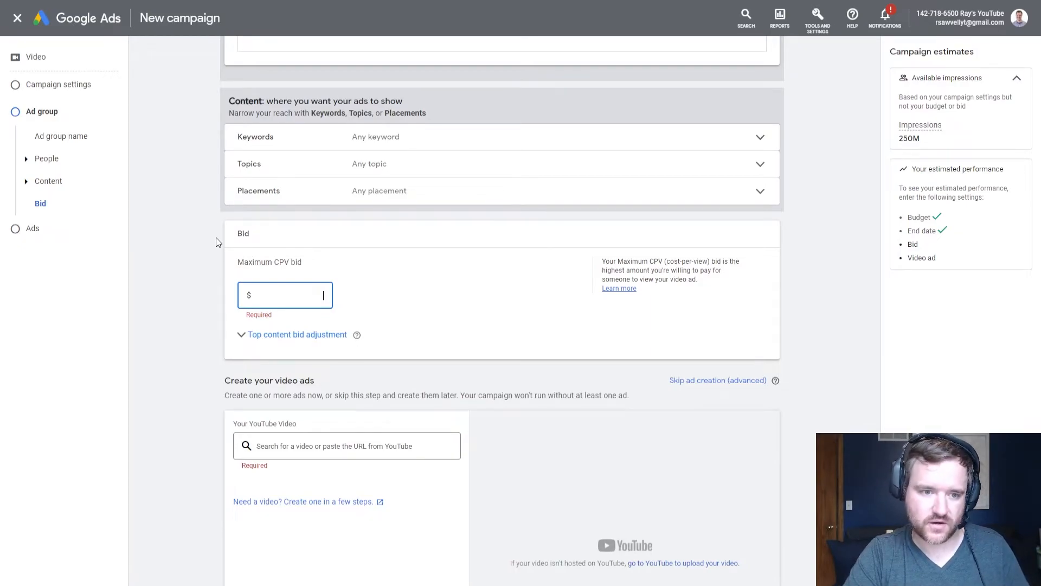
pyautogui.write('1')
pyautogui.press('BackSpace')
pyautogui.write('1')
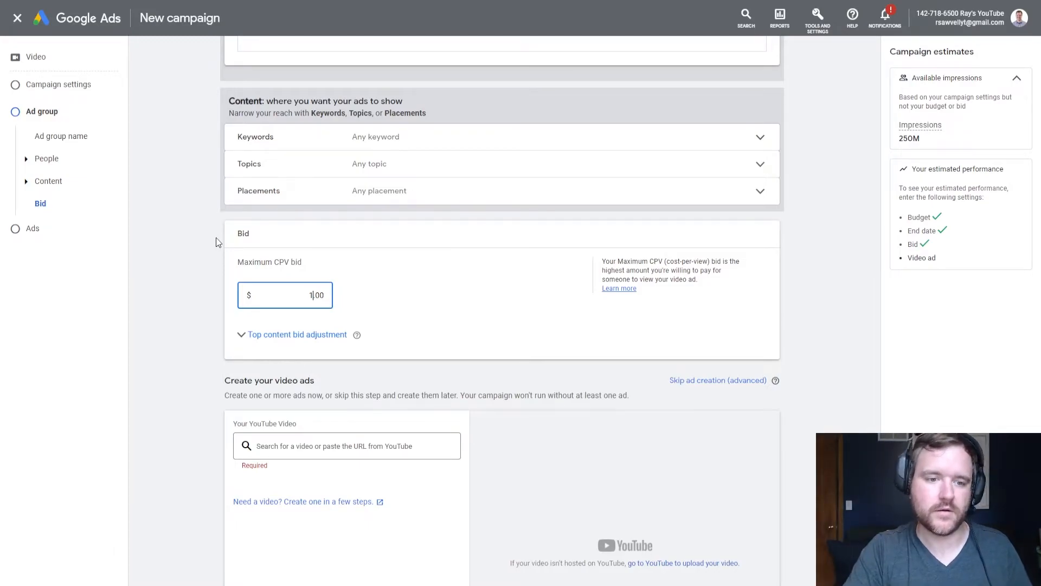
pyautogui.press('BackSpace')
pyautogui.write('1')
pyautogui.press('BackSpace')
pyautogui.write('.1')
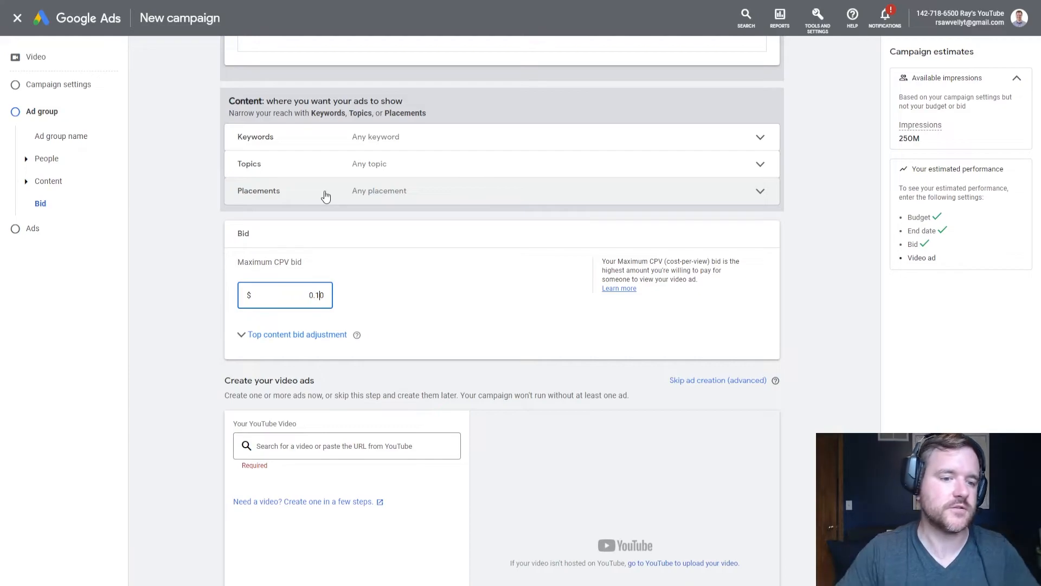
# - Add a top content bid adjustment of 50%
pyautogui.click(253, 336)
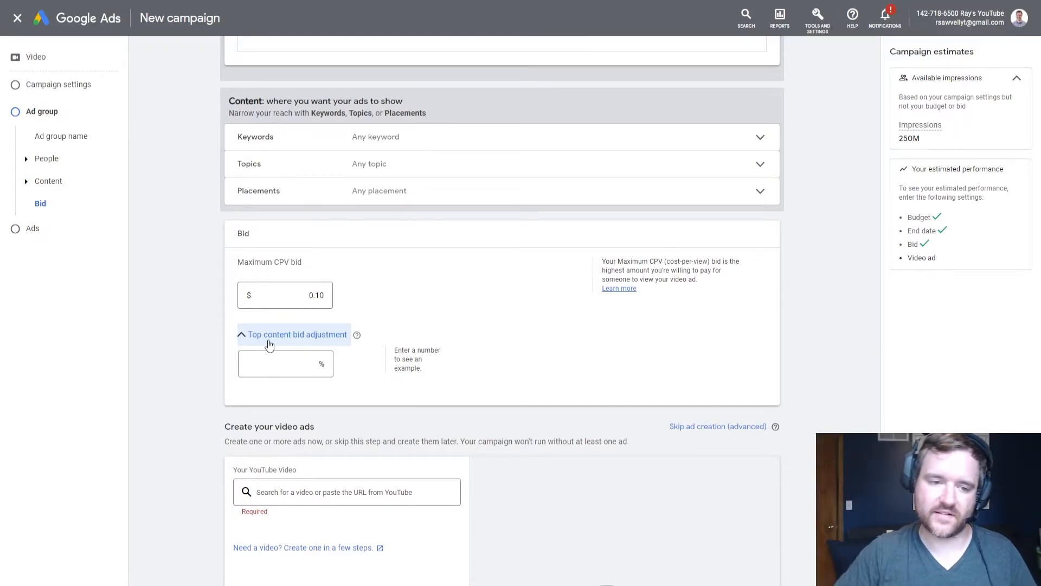
pyautogui.click(277, 361)
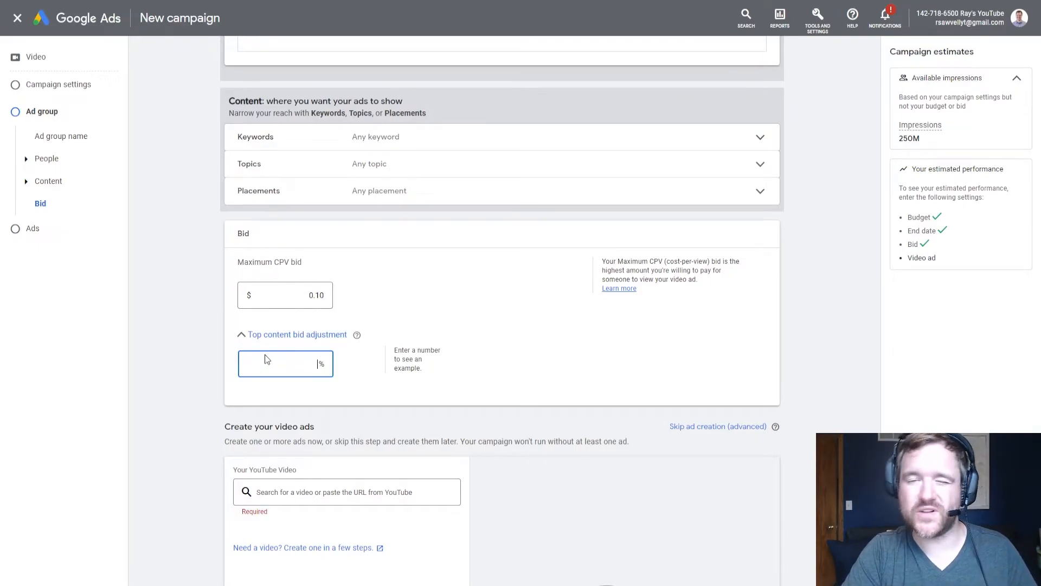
pyautogui.write('50')
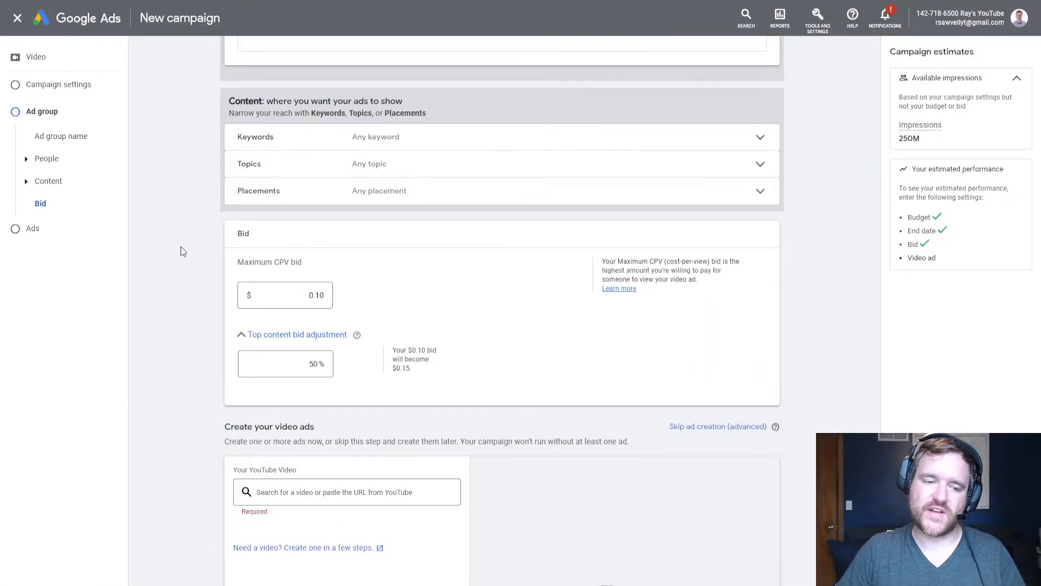
# - Search for the channel owner's TubeBuddy videos and choose "Keyword Research on YouTube" as the ad video
pyautogui.scroll(-5, 182, 246)
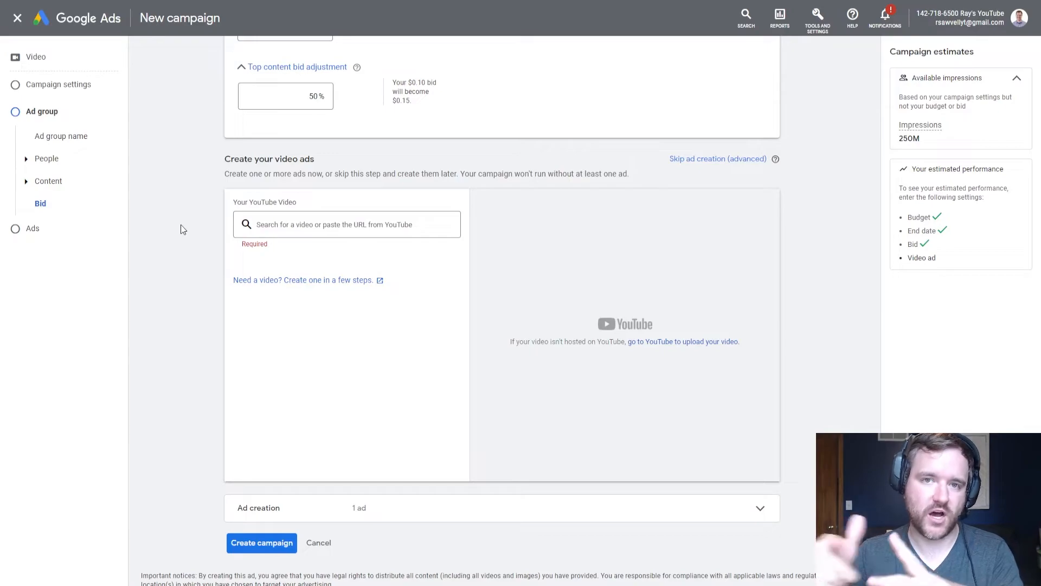
pyautogui.click(296, 223)
pyautogui.write('impr')
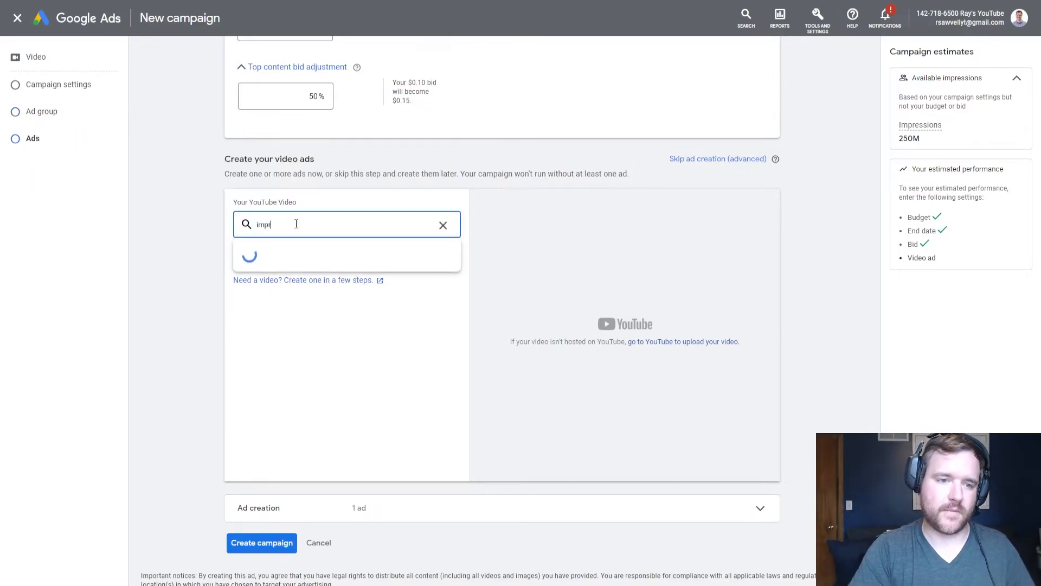
pyautogui.write('ession share rate')
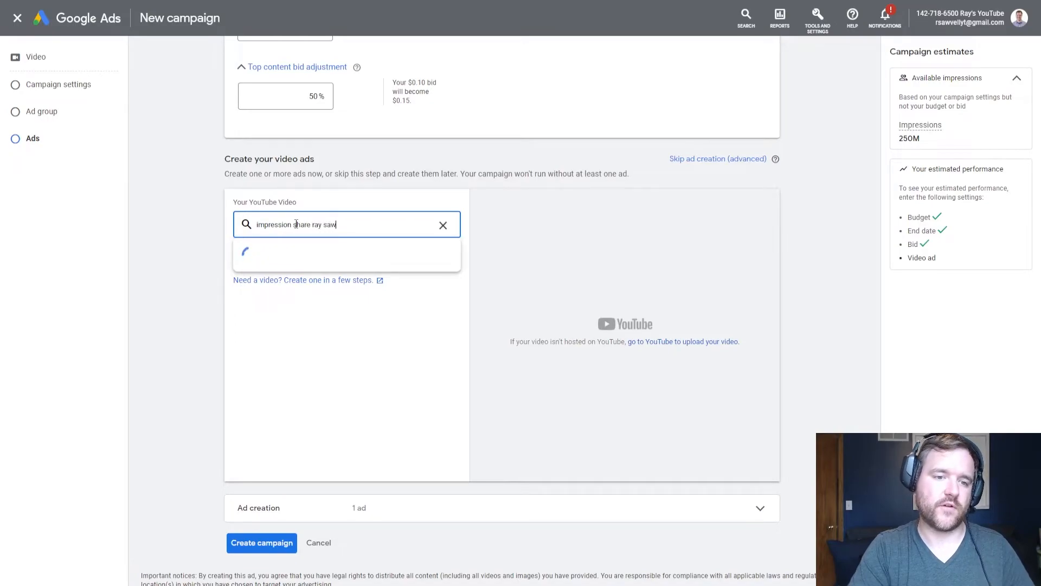
pyautogui.hotkey('ctrl', 'a')
pyautogui.write('tubebuddy ray sawvell')
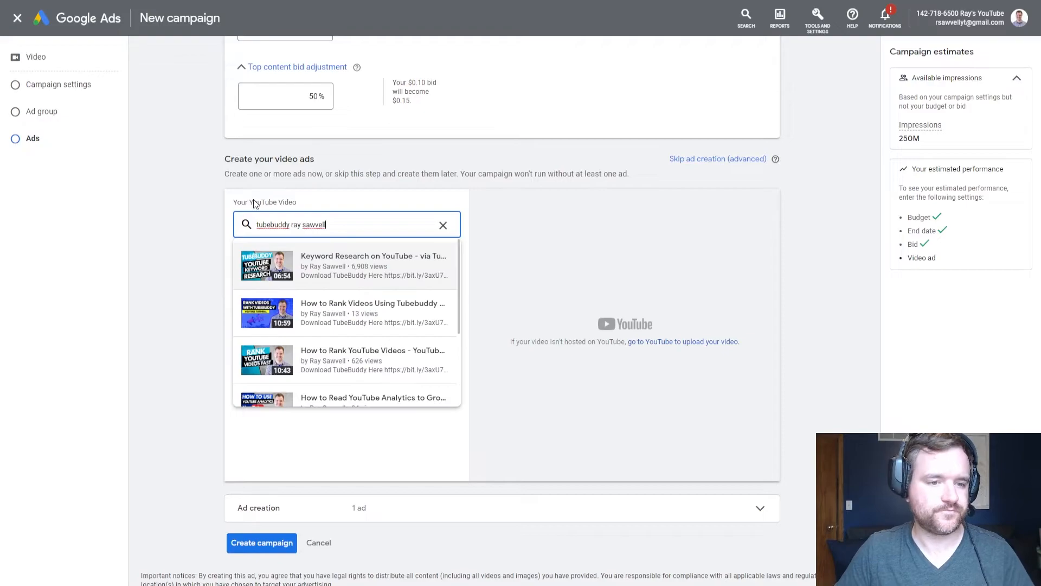
pyautogui.click(344, 267)
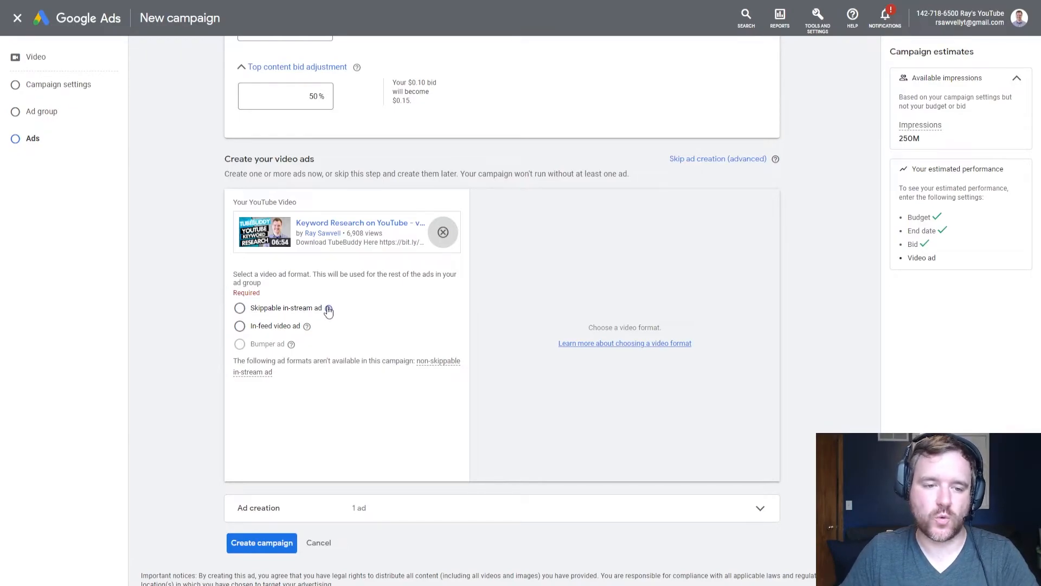
# - Read the in-feed format description, try the skippable in-stream ad format, and view its desktop preview
pyautogui.moveTo(328, 309)
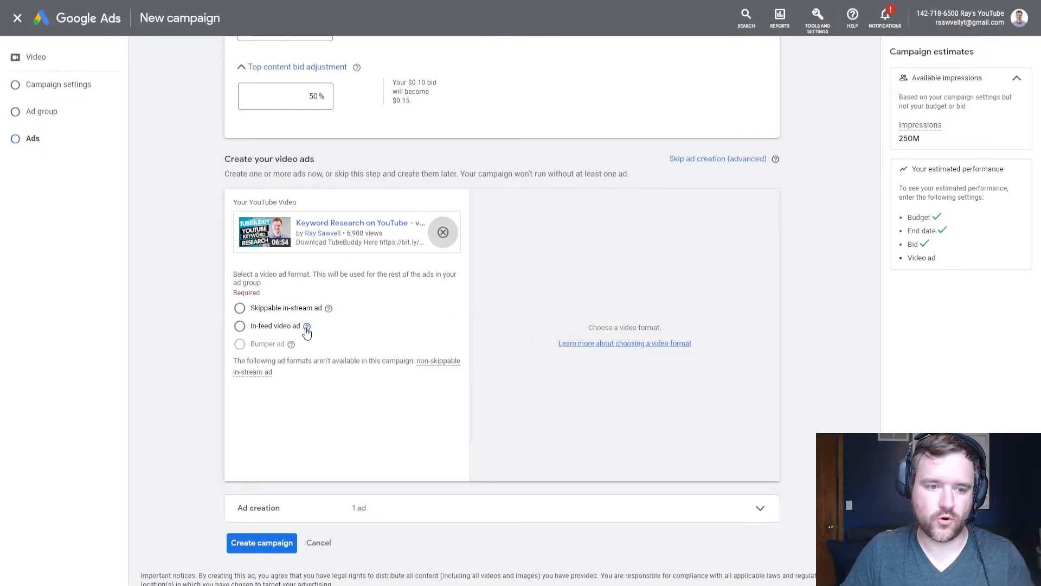
pyautogui.moveTo(307, 328)
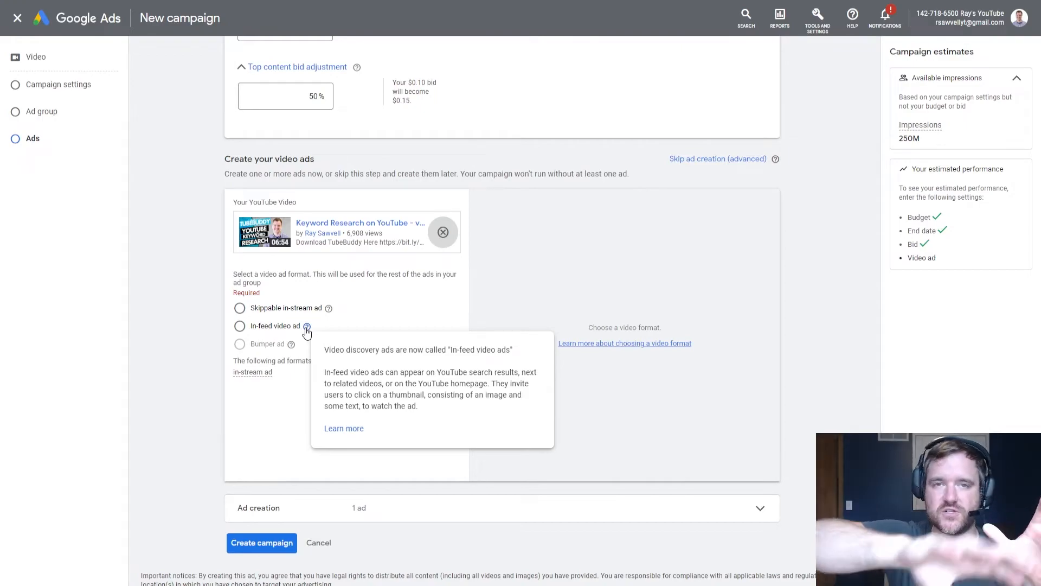
pyautogui.click(240, 309)
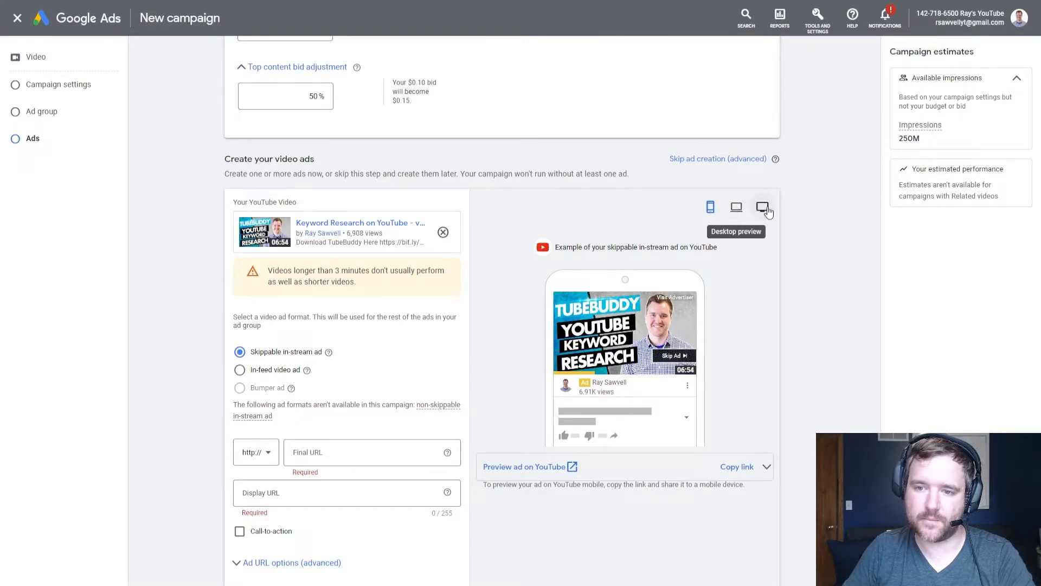
pyautogui.click(736, 212)
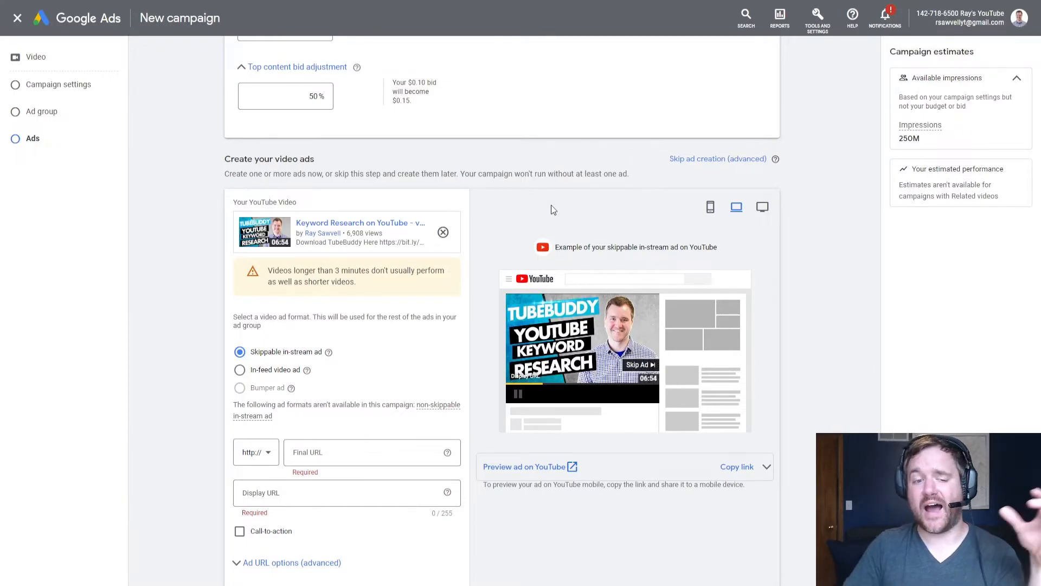
# - Choose the in-feed video ad format and preview its YouTube search and watch next placements on mobile, plus the search placement on desktop
pyautogui.click(240, 370)
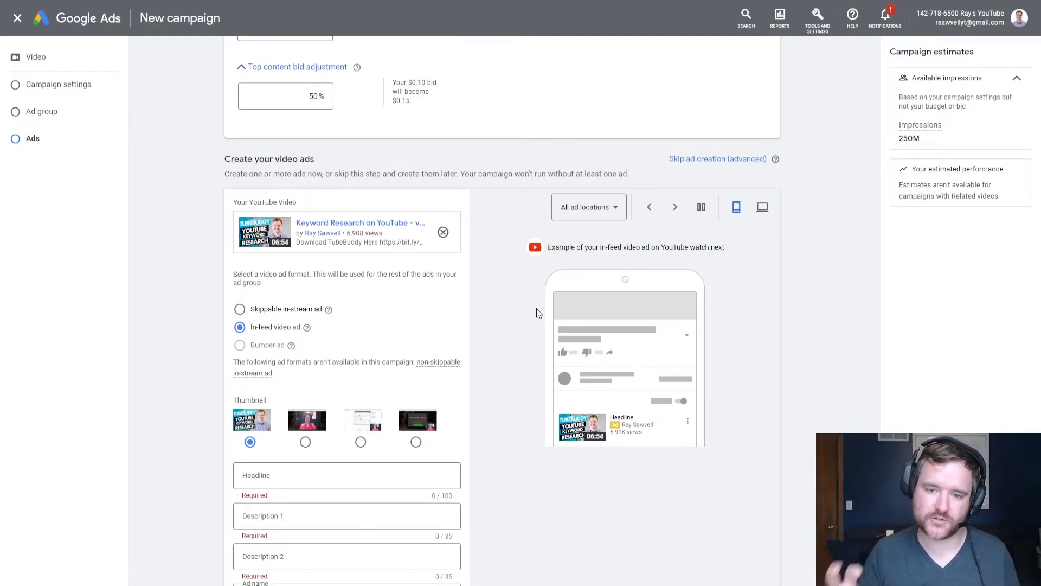
pyautogui.click(675, 207)
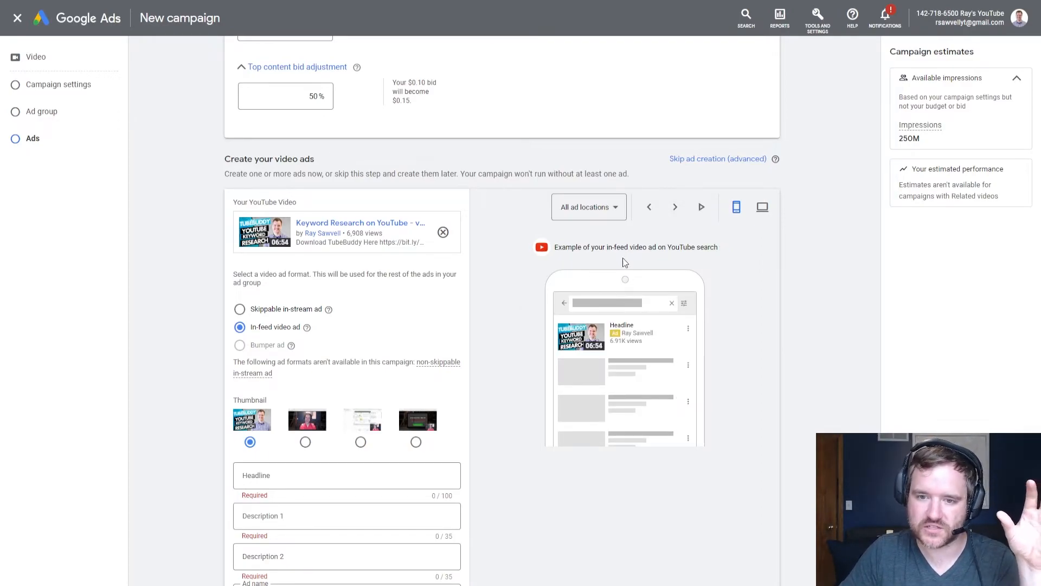
pyautogui.click(675, 206)
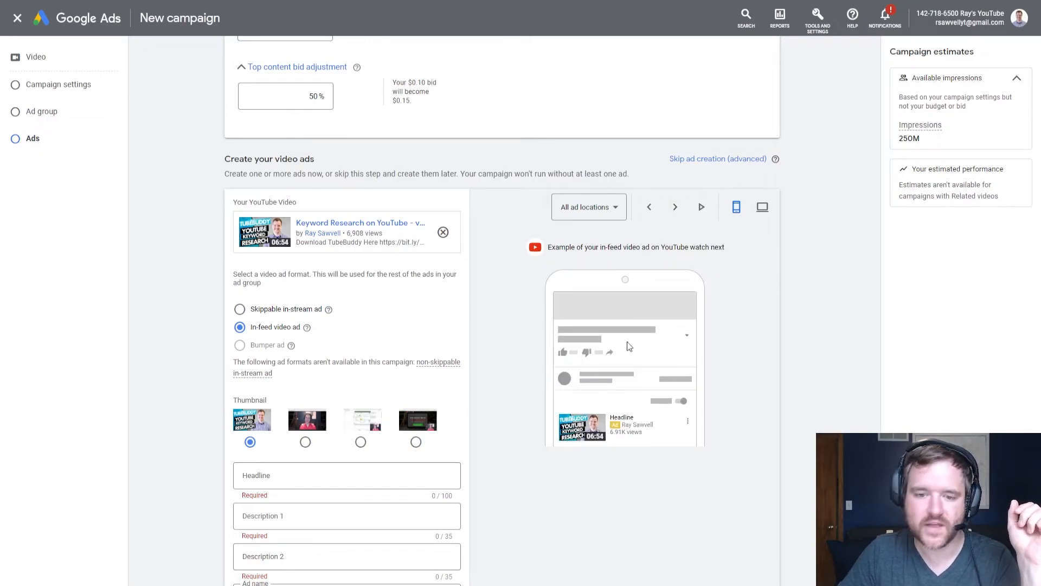
pyautogui.click(675, 207)
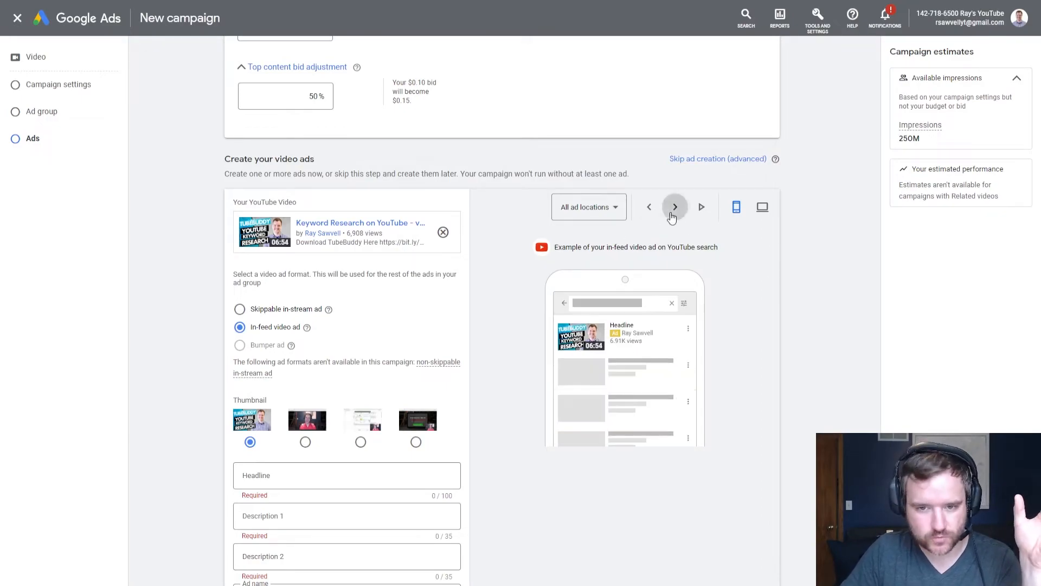
pyautogui.click(674, 206)
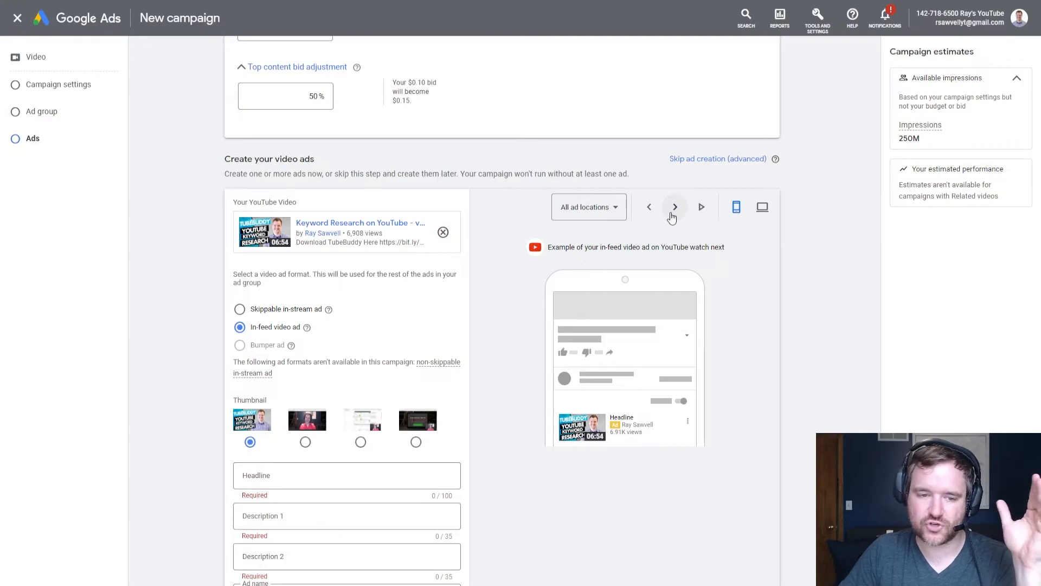
pyautogui.click(671, 213)
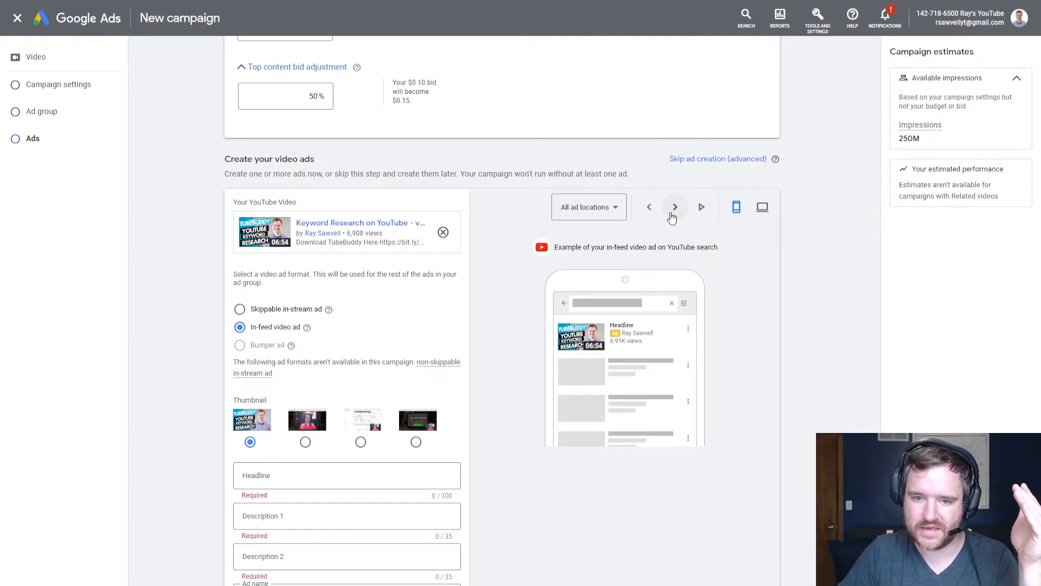
pyautogui.click(762, 207)
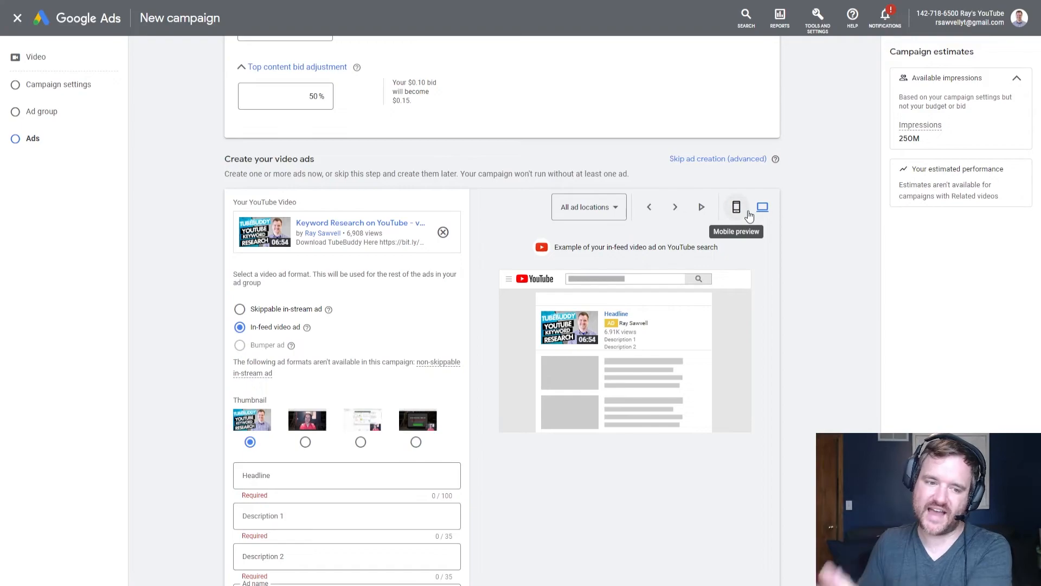
# - Enter headline "Is TubeBuddy Worth it?", descriptions "Rank Videos Fast" and "Try TubeBuddy Free", and ad name "Worth It - Ad Copy"
pyautogui.scroll(-1, 213, 360)
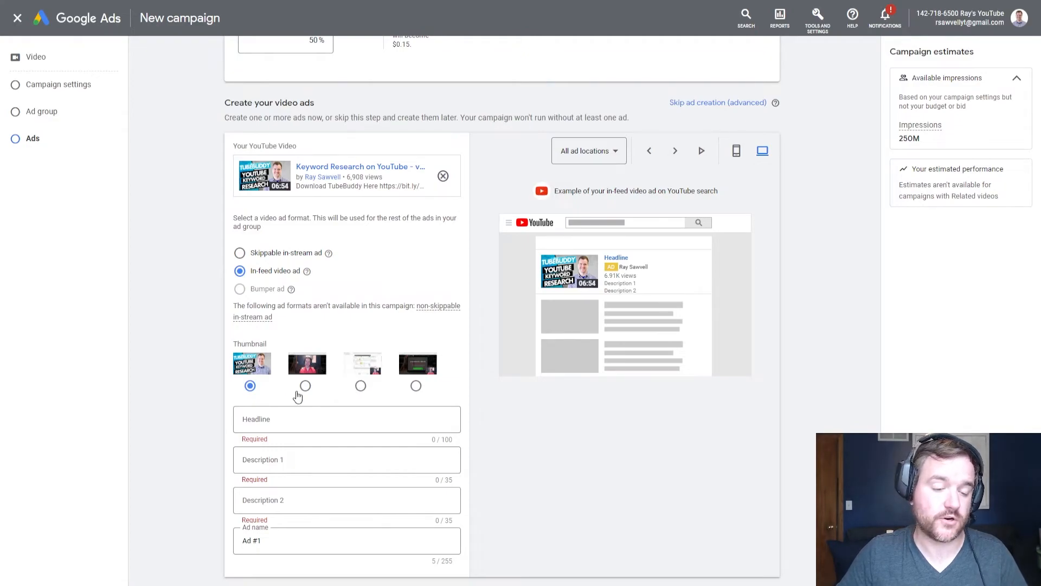
pyautogui.scroll(-1, 180, 408)
pyautogui.scroll(-2, 180, 402)
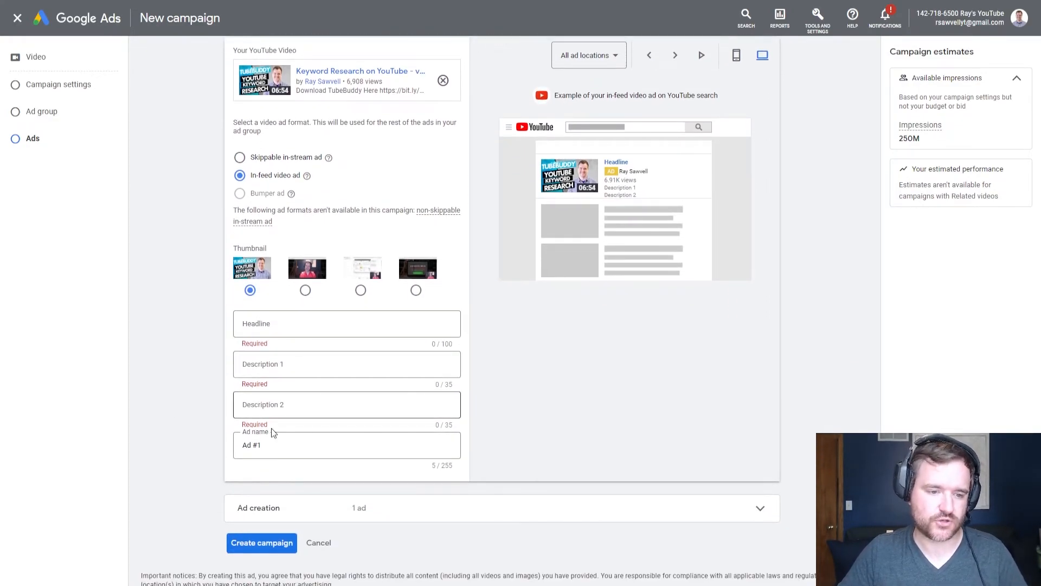
pyautogui.click(274, 326)
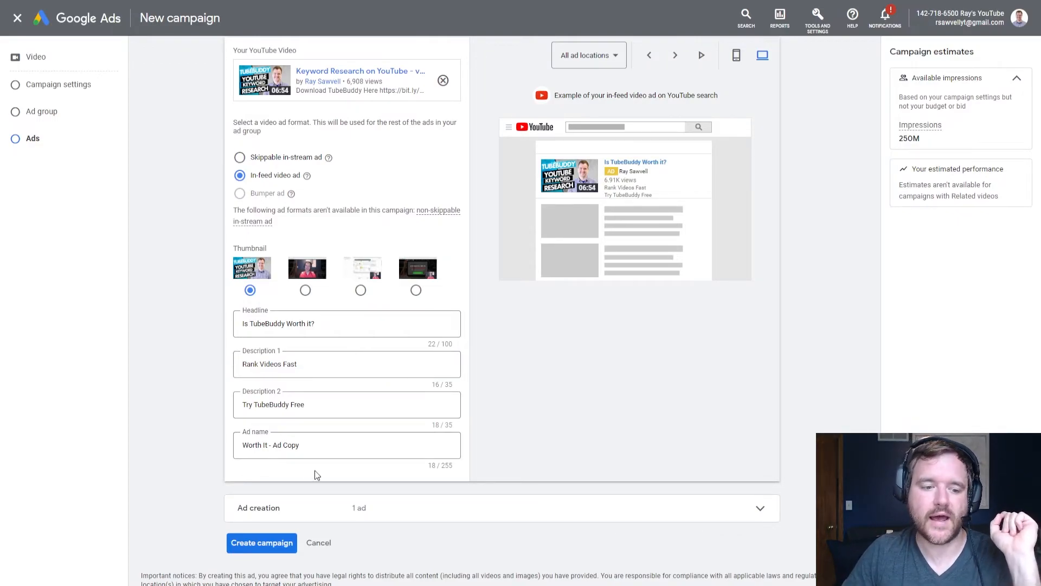
# - Review the completed in-feed ad and expand the ad creation section listing the campaign's video ads
pyautogui.scroll(1, 536, 411)
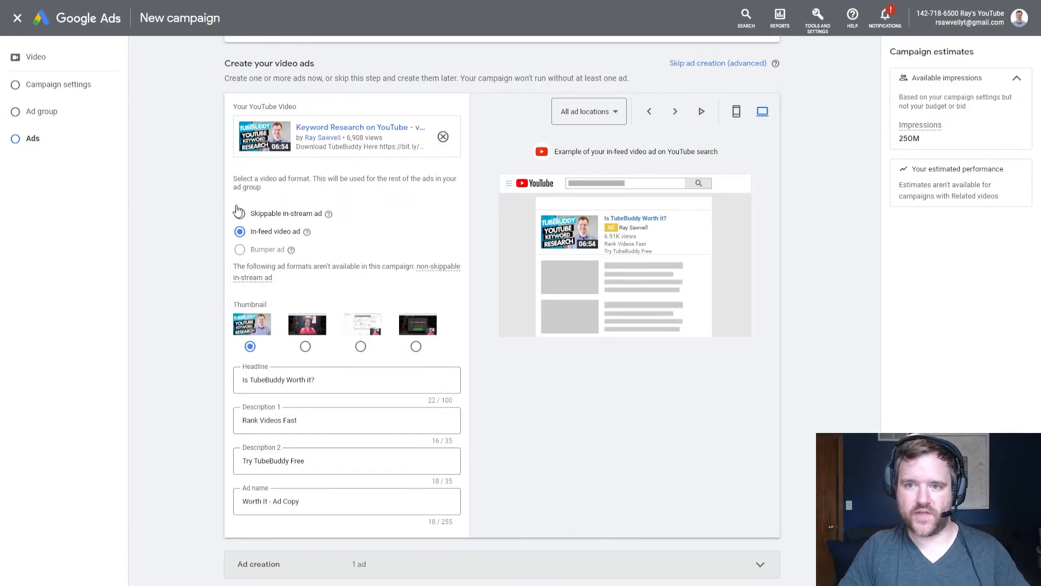
pyautogui.click(277, 564)
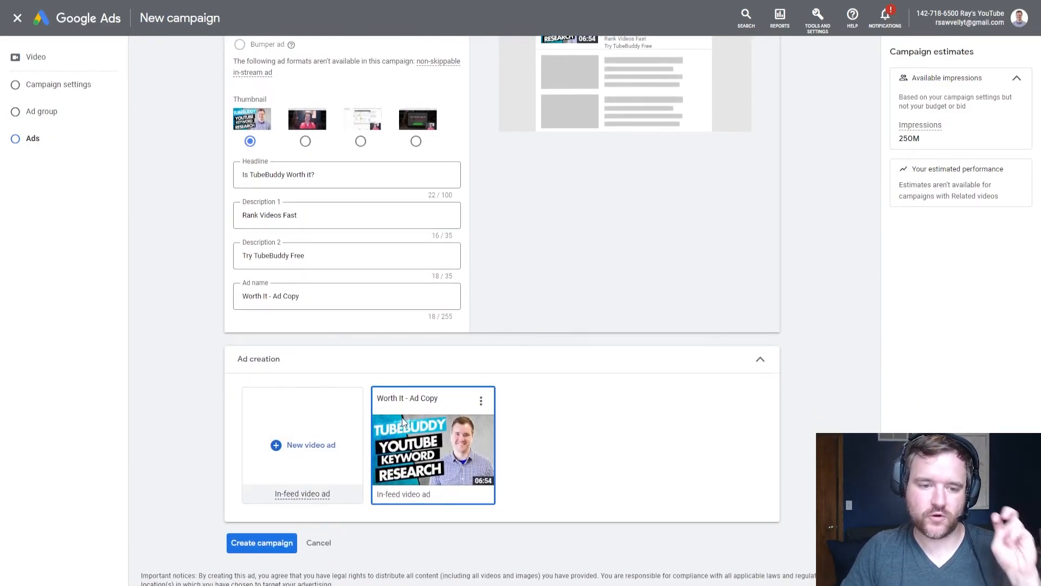
# - Add a second in-feed video ad and find its "How to Rank Videos Using Tubebuddy" video by searching "tubebuddy" plus the channel owner's name
pyautogui.click(305, 445)
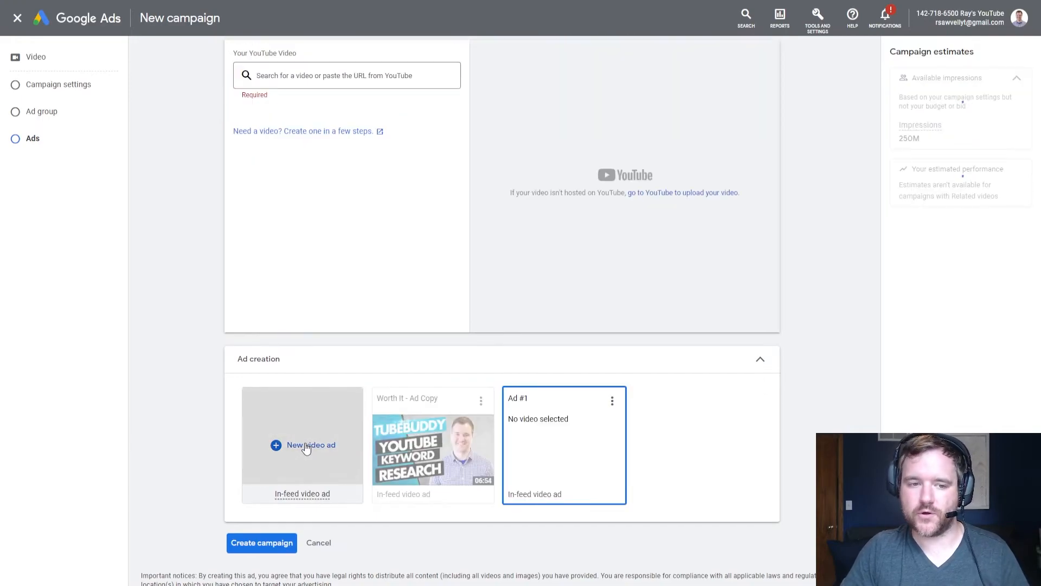
pyautogui.scroll(4, 320, 298)
pyautogui.click(309, 302)
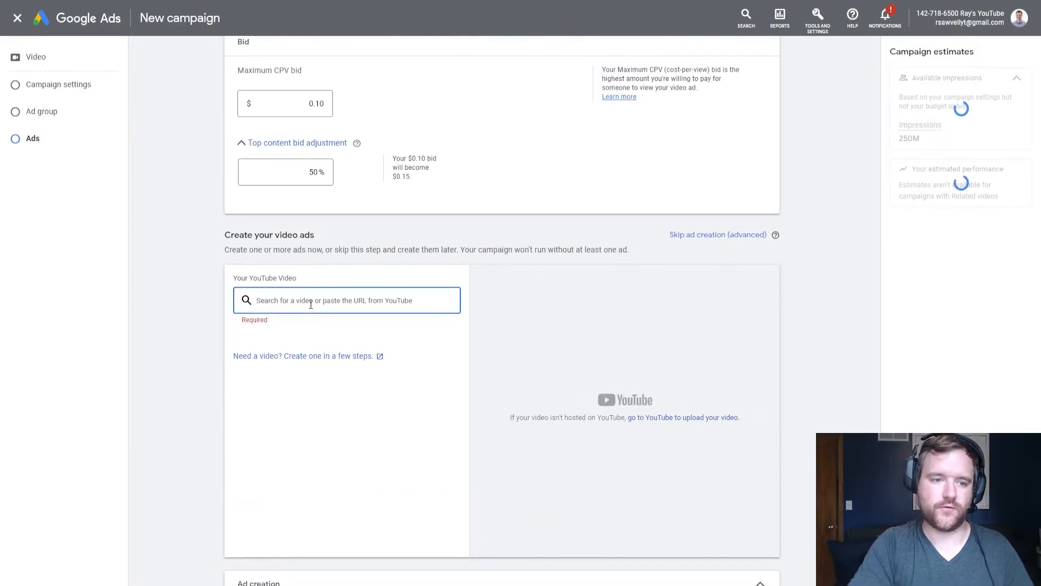
pyautogui.write('solo podc')
pyautogui.press('BackSpace')
pyautogui.press('BackSpace')
pyautogui.hotkey('ctrl', 'a')
pyautogui.write('tubebuddy ray sawvell')
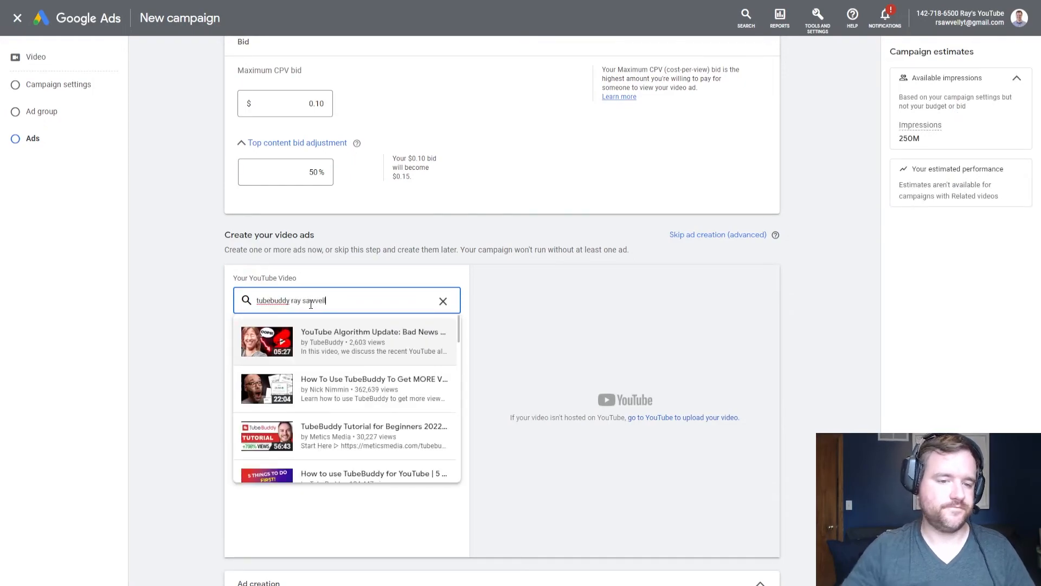
pyautogui.click(343, 381)
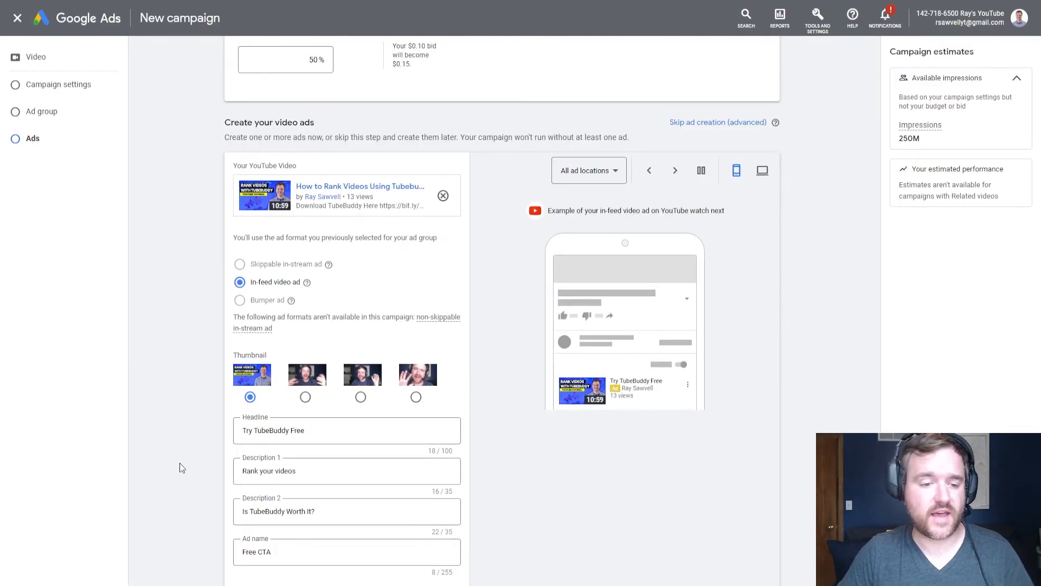
# - Create the campaign with both video ads and review its end date, bid strategy and inventory type in the summary
pyautogui.scroll(-5, 200, 464)
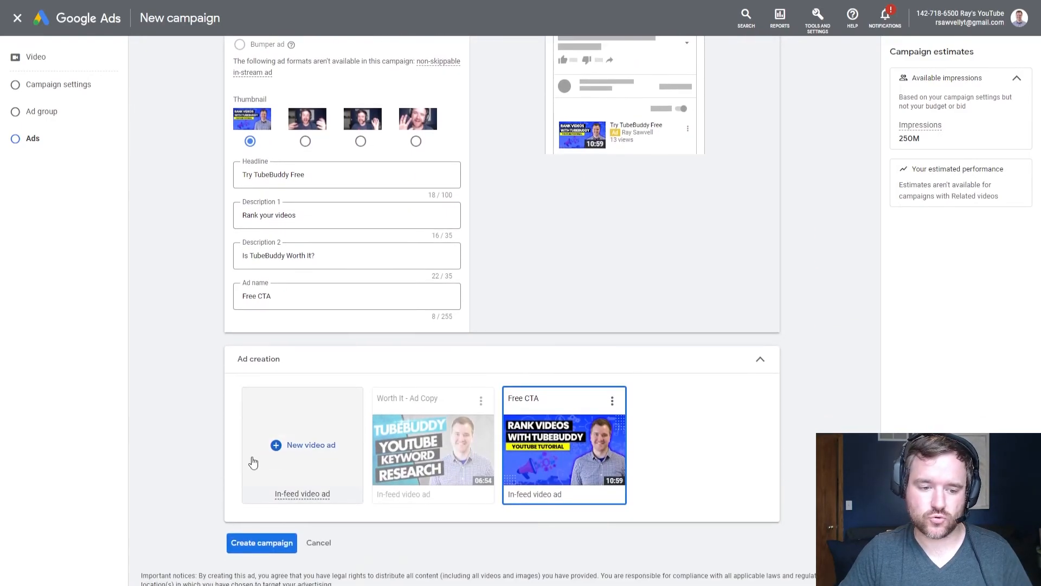
pyautogui.click(262, 542)
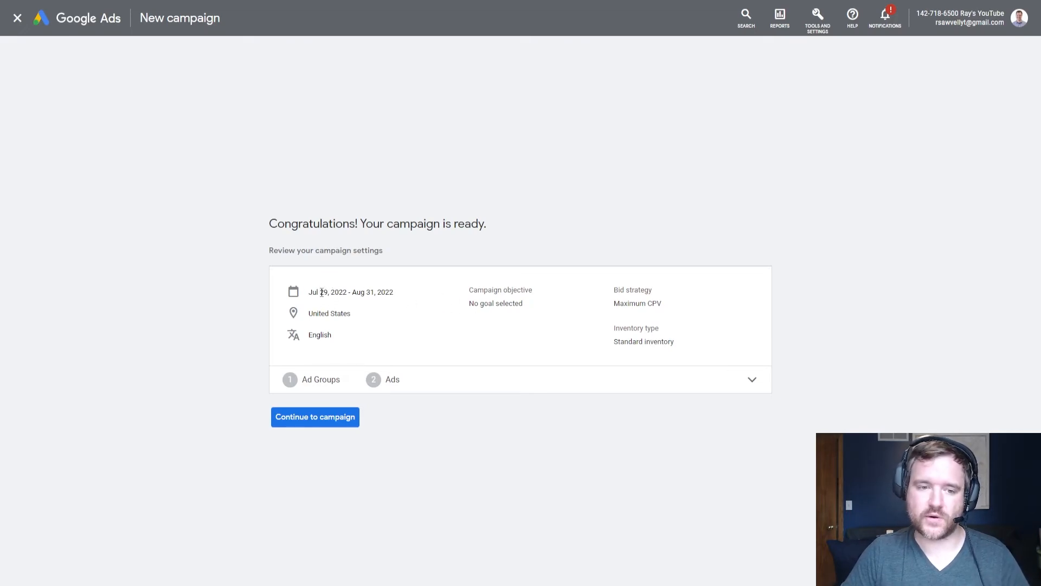
pyautogui.moveTo(352, 293); pyautogui.dragTo(375, 293)
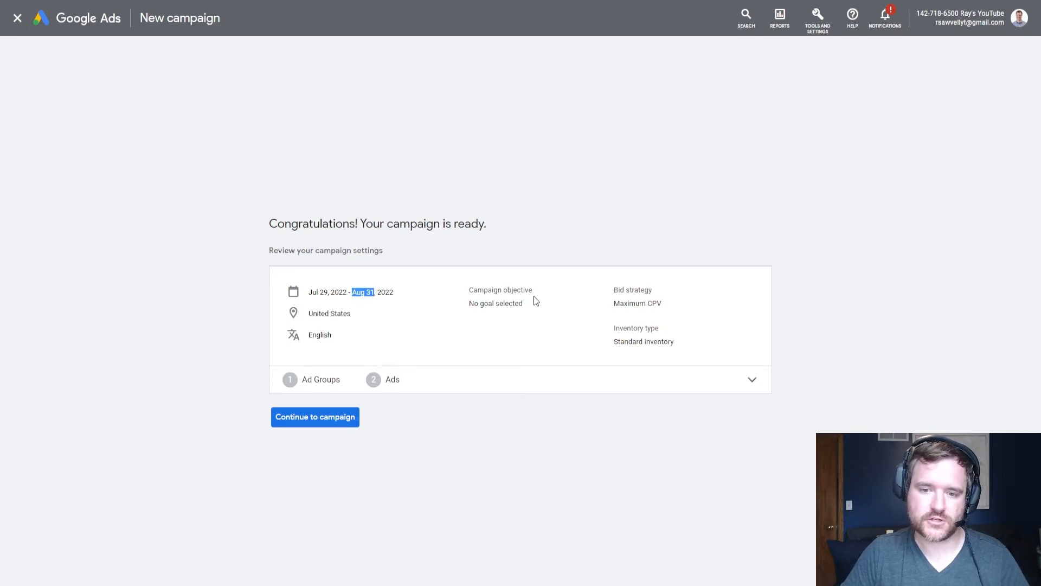
pyautogui.moveTo(623, 303); pyautogui.dragTo(672, 304)
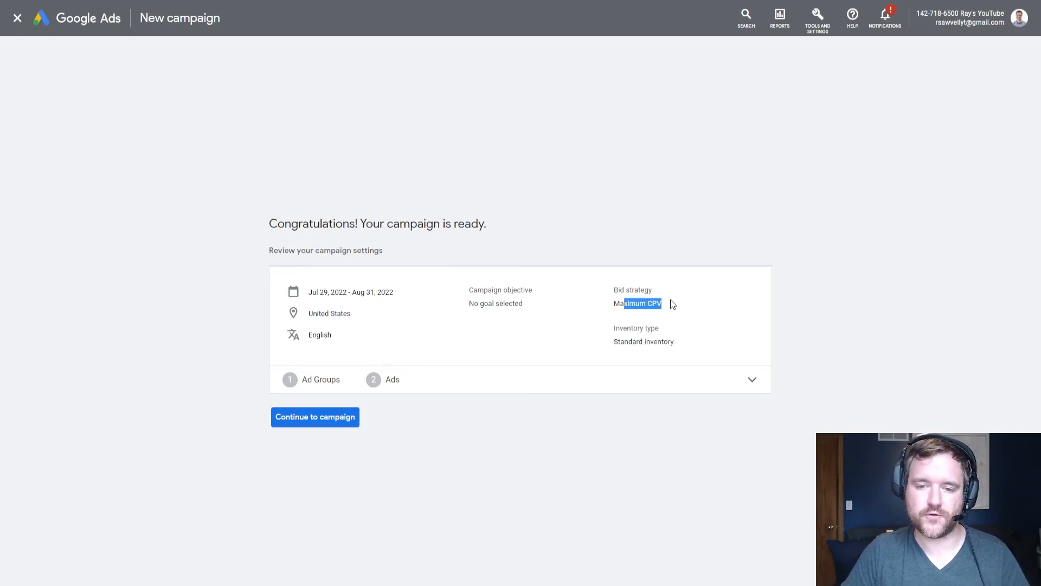
pyautogui.moveTo(620, 341); pyautogui.dragTo(658, 342)
# - Expand the ad group information, check its name, bid, demographics, audience segments and topics, and continue to the campaign
pyautogui.click(753, 380)
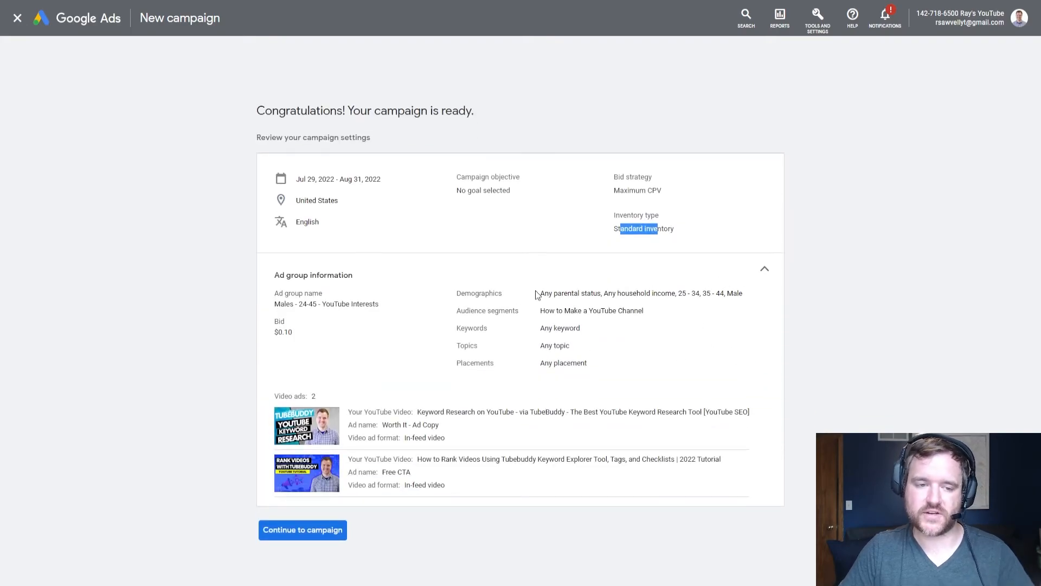
pyautogui.moveTo(281, 304); pyautogui.dragTo(307, 304)
pyautogui.click(288, 333)
pyautogui.moveTo(562, 293); pyautogui.dragTo(727, 291)
pyautogui.click(574, 313)
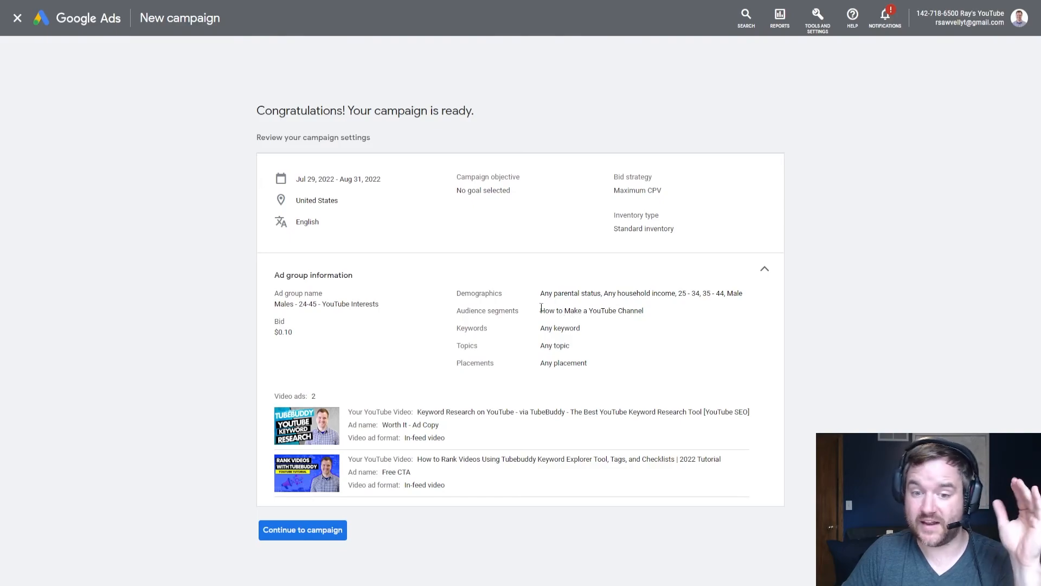
pyautogui.moveTo(548, 328); pyautogui.dragTo(576, 350)
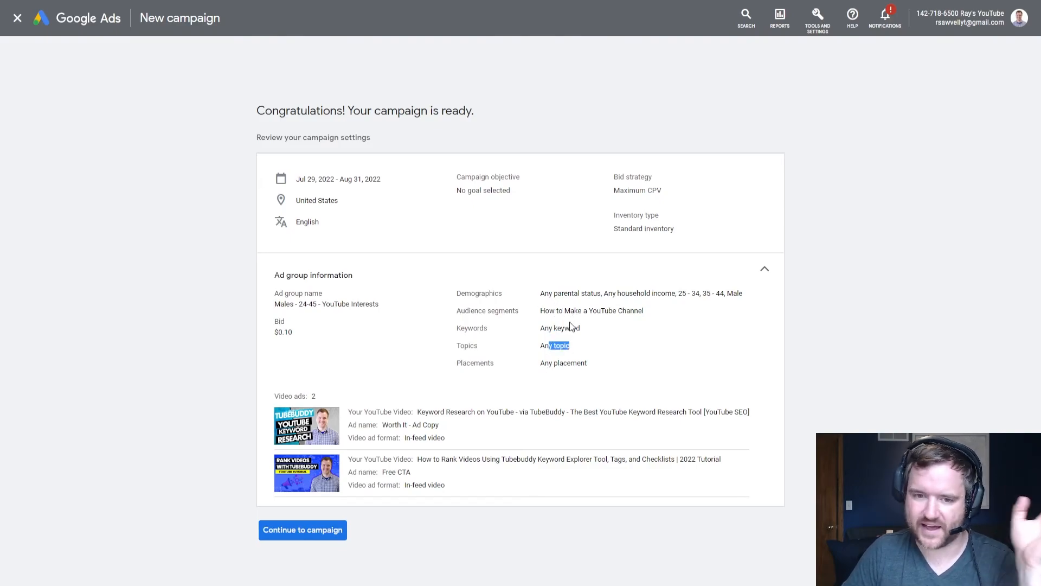
pyautogui.moveTo(545, 311); pyautogui.dragTo(630, 310)
pyautogui.click(290, 530)
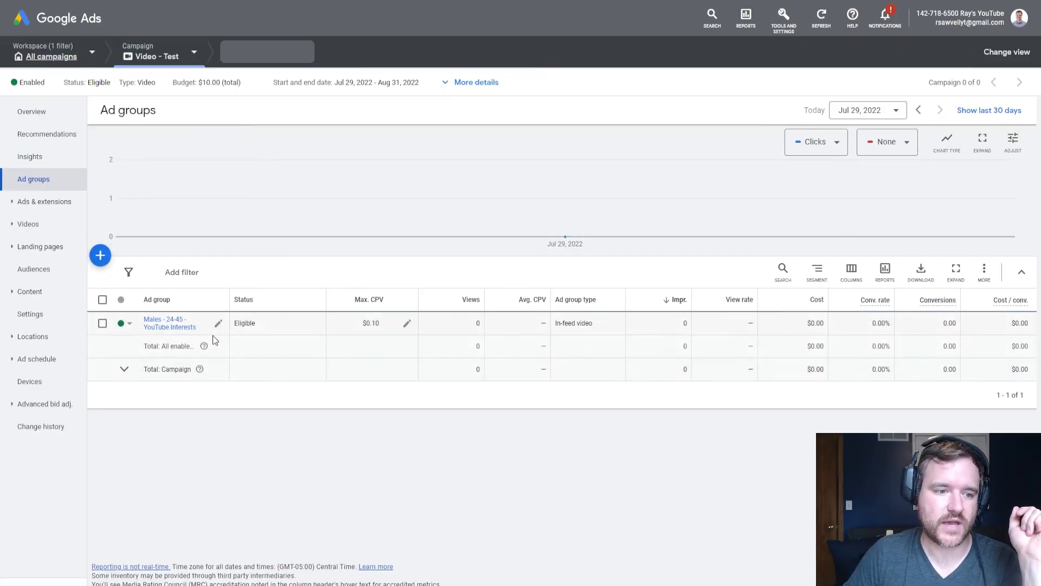